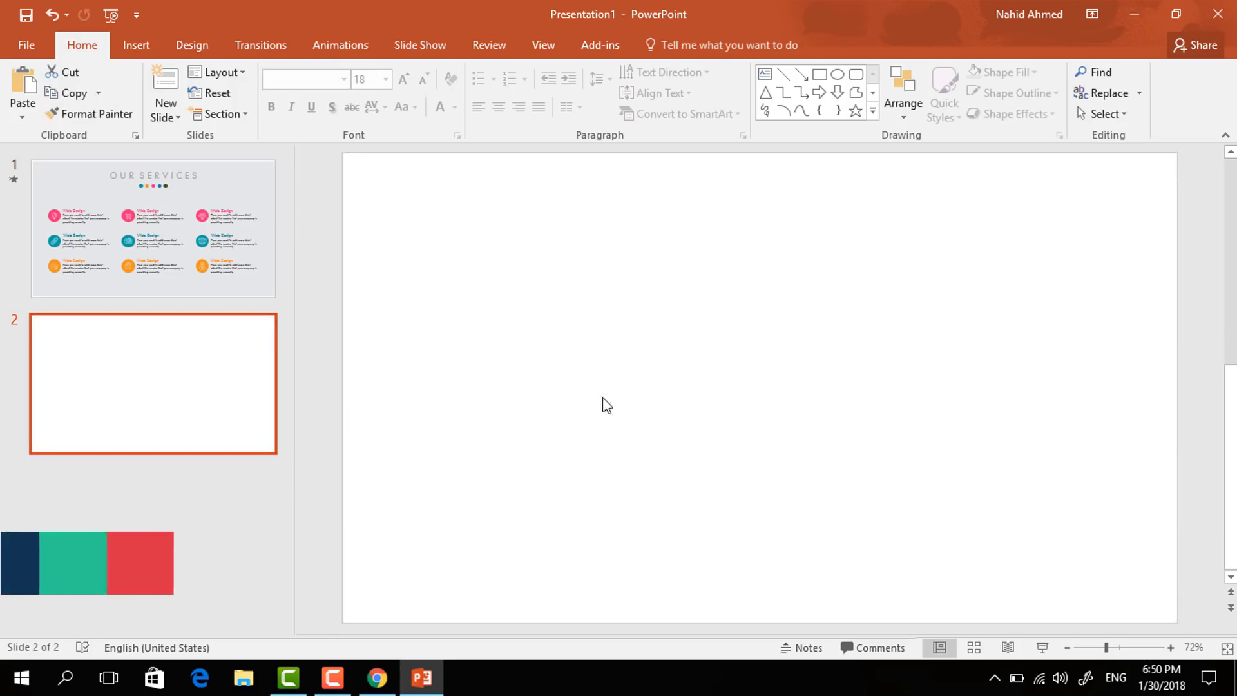
# Fill the second slide's background with the light gray recent colour
pyautogui.click(203, 56)
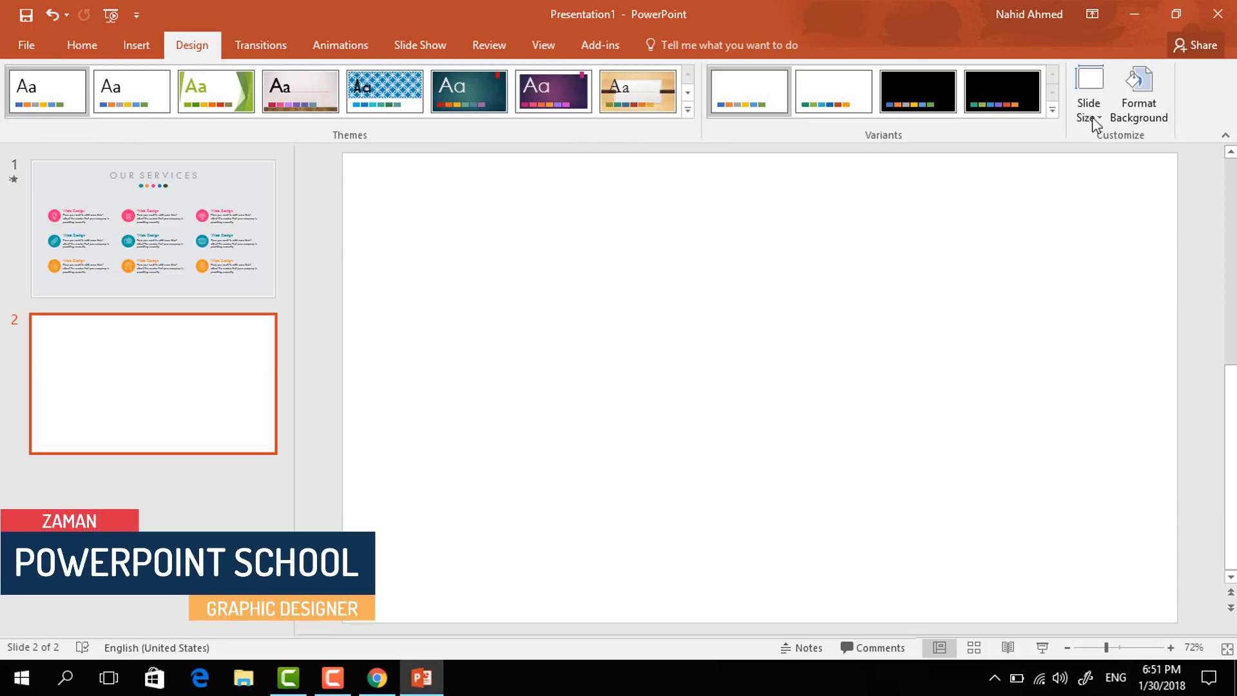
pyautogui.click(1126, 113)
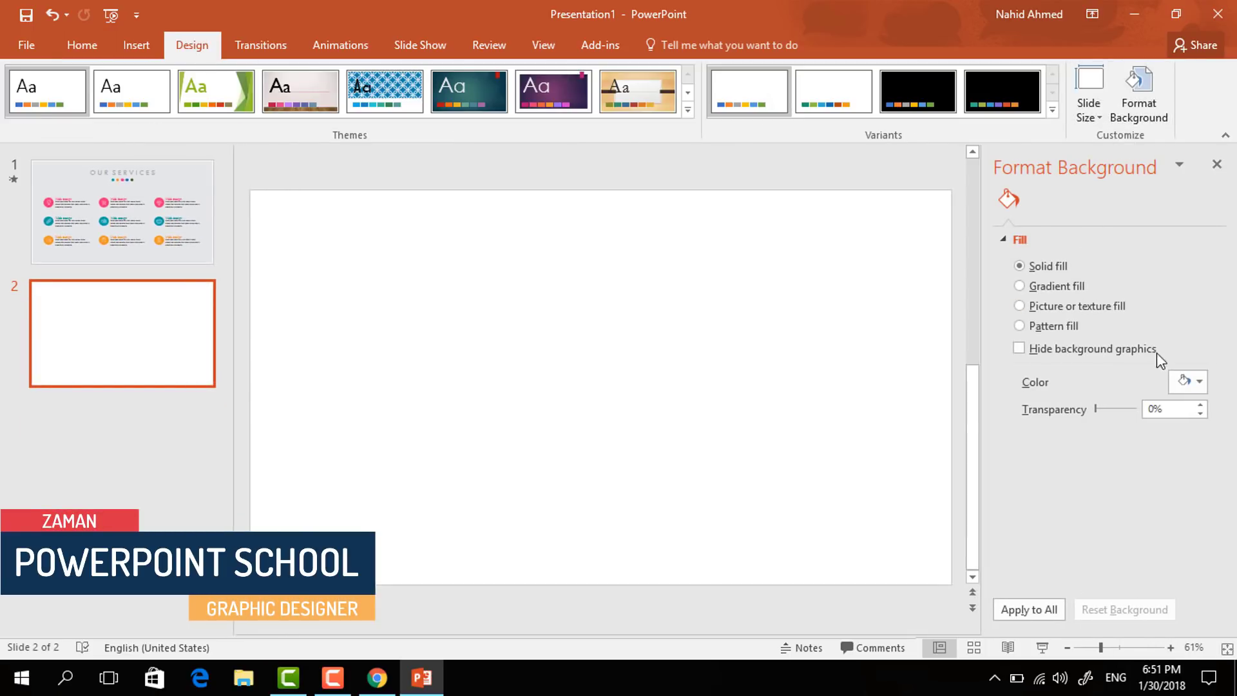
pyautogui.click(1198, 383)
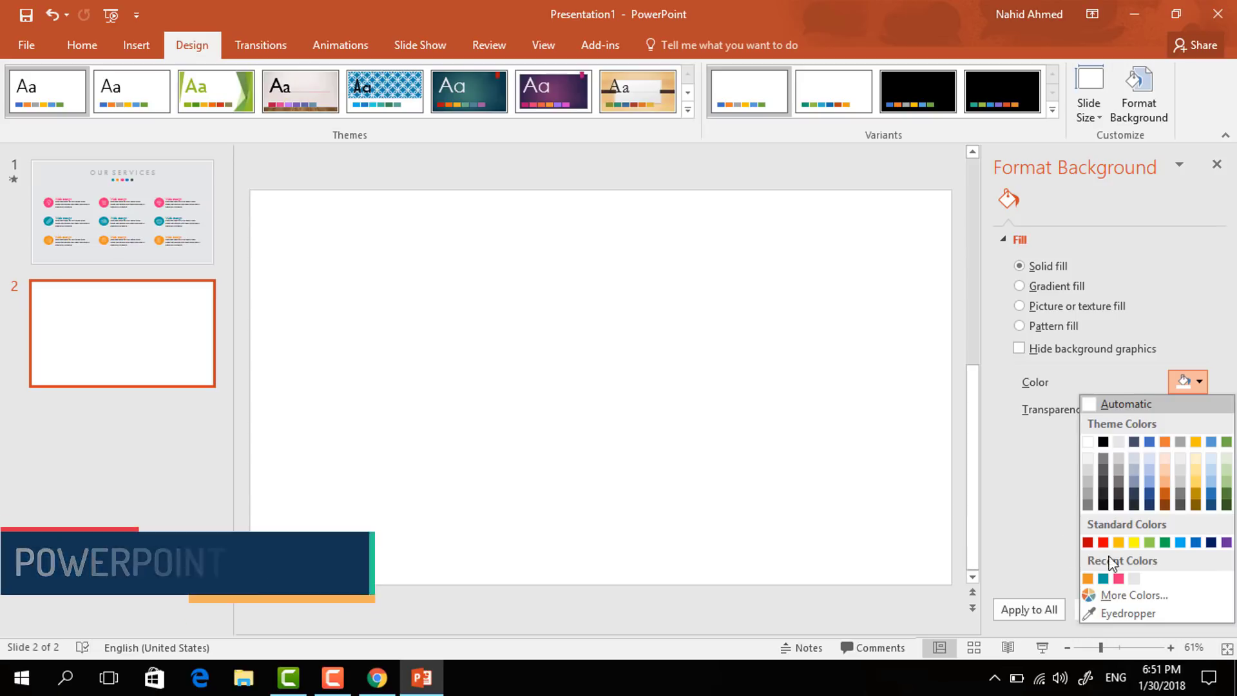
pyautogui.click(1133, 578)
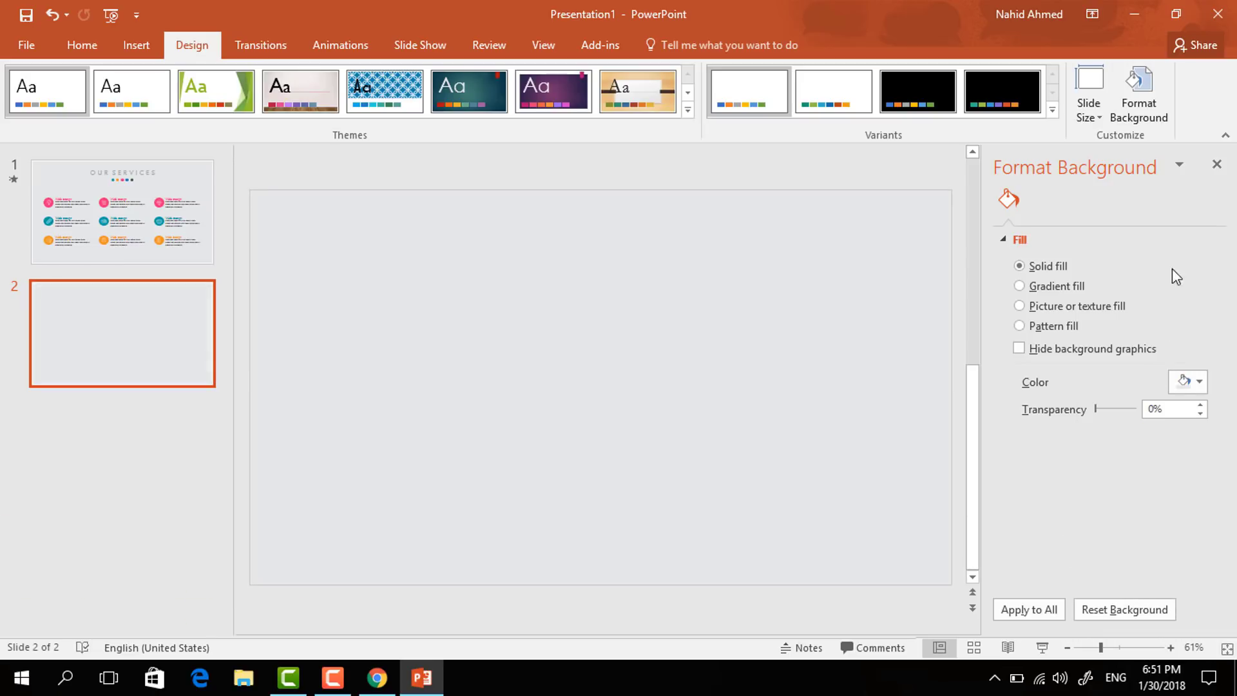
pyautogui.click(1216, 164)
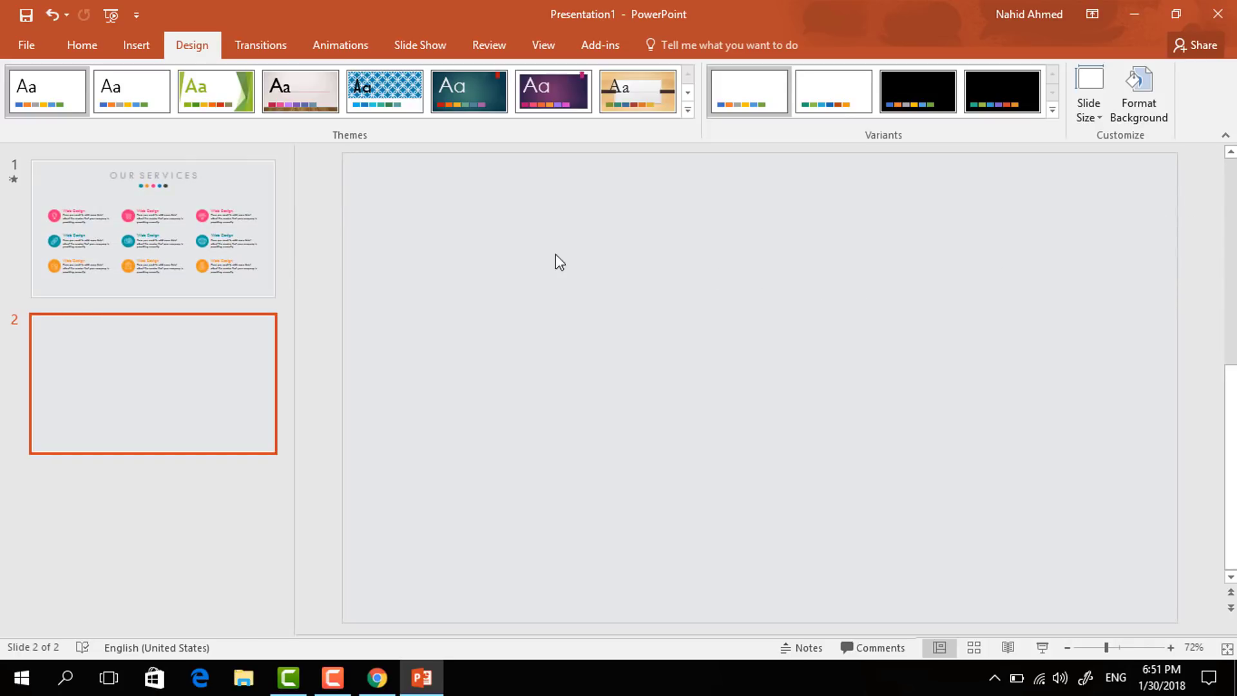
# Draw a small circle on the left side of the second slide
pyautogui.click(78, 45)
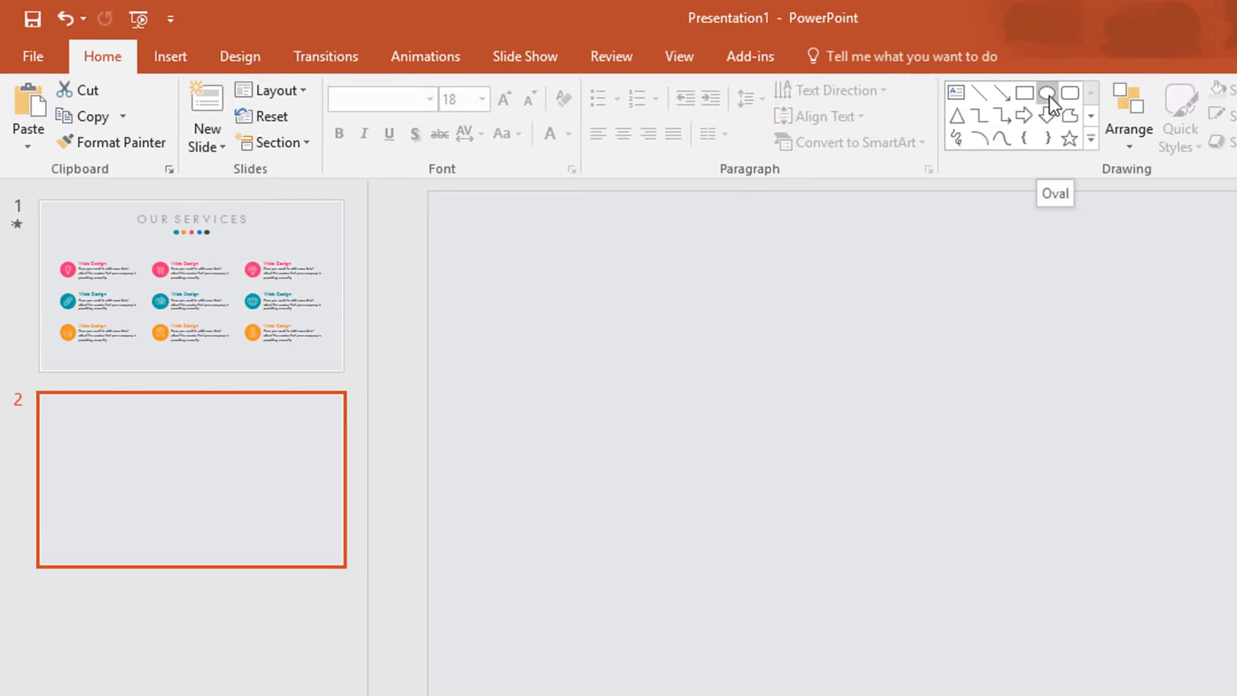
pyautogui.click(1048, 97)
pyautogui.moveTo(530, 403); pyautogui.dragTo(558, 423)
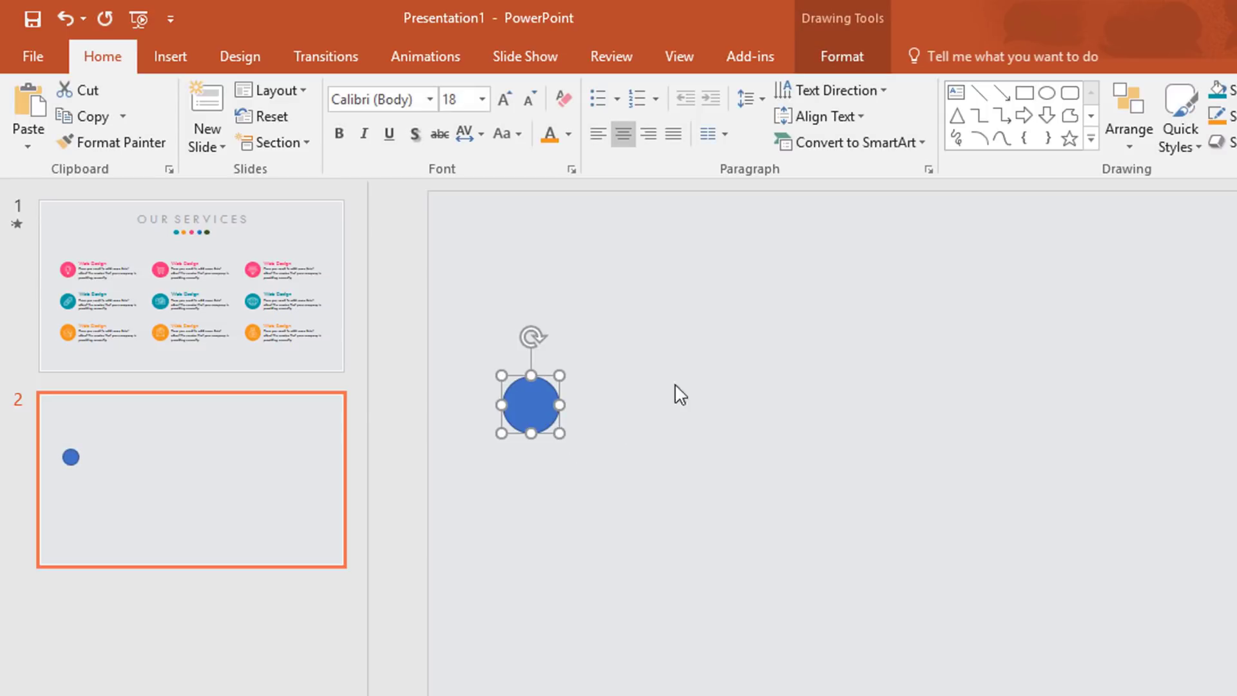
# Fill the circle with pink and remove its outline
pyautogui.click(842, 56)
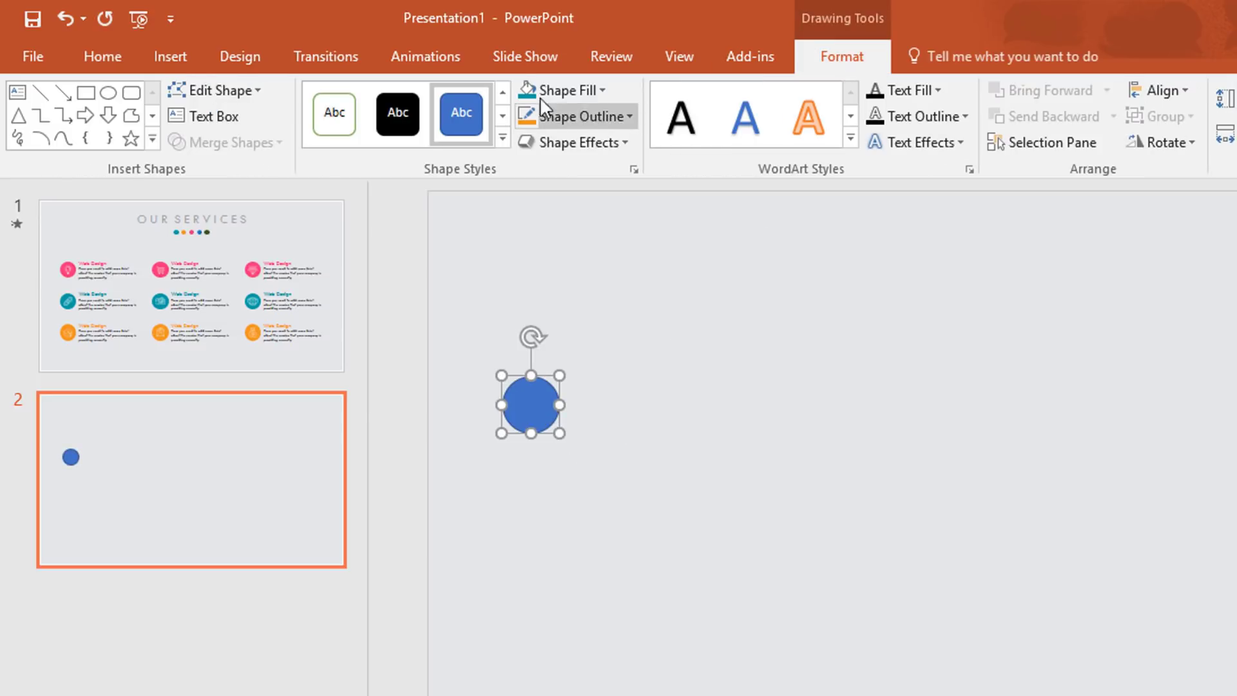
pyautogui.click(560, 90)
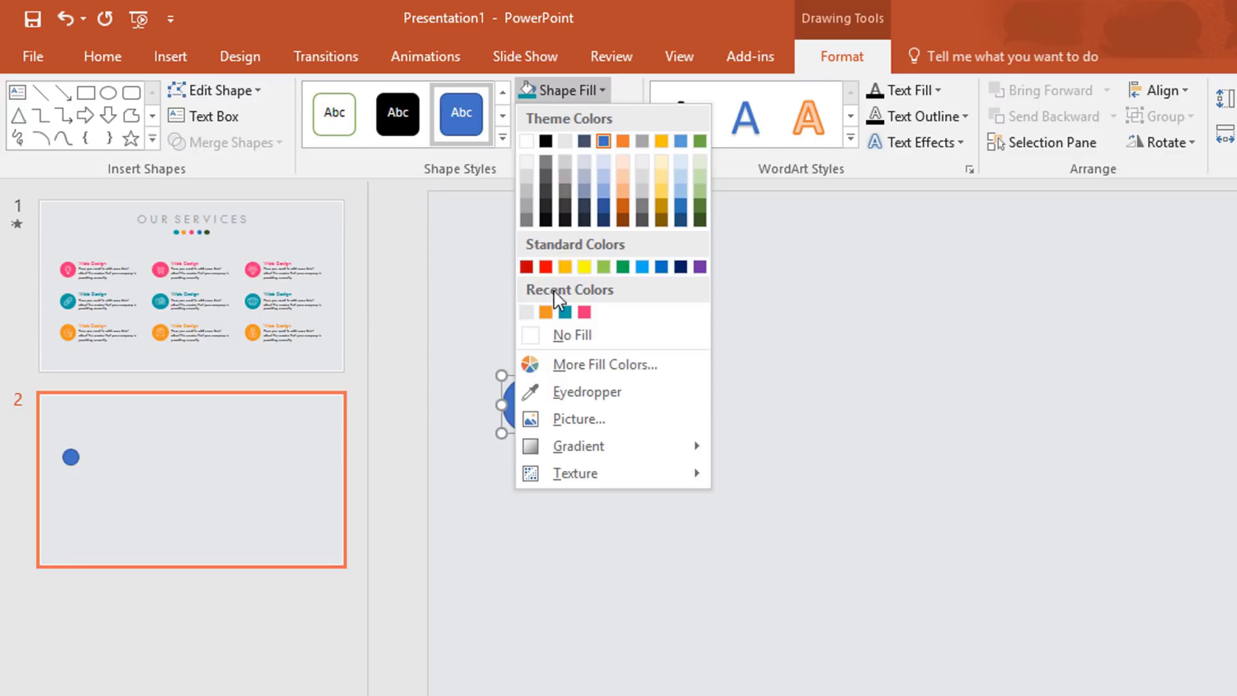
pyautogui.click(584, 312)
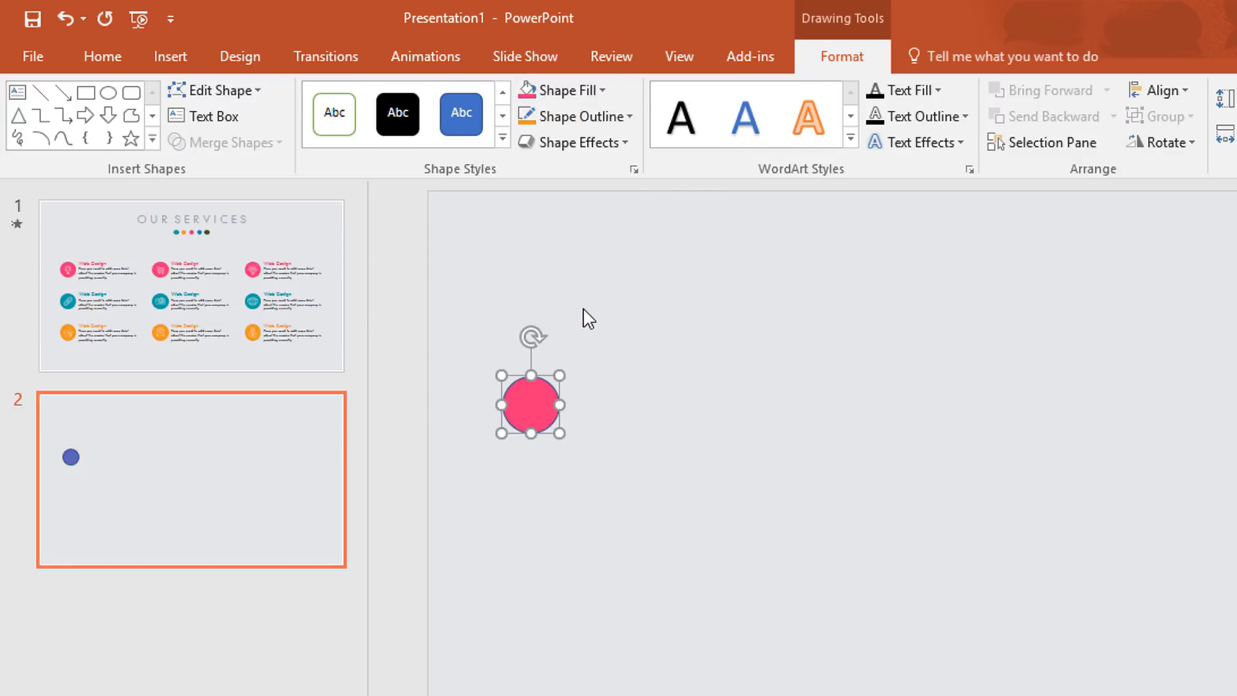
pyautogui.click(630, 118)
pyautogui.click(661, 360)
pyautogui.click(666, 372)
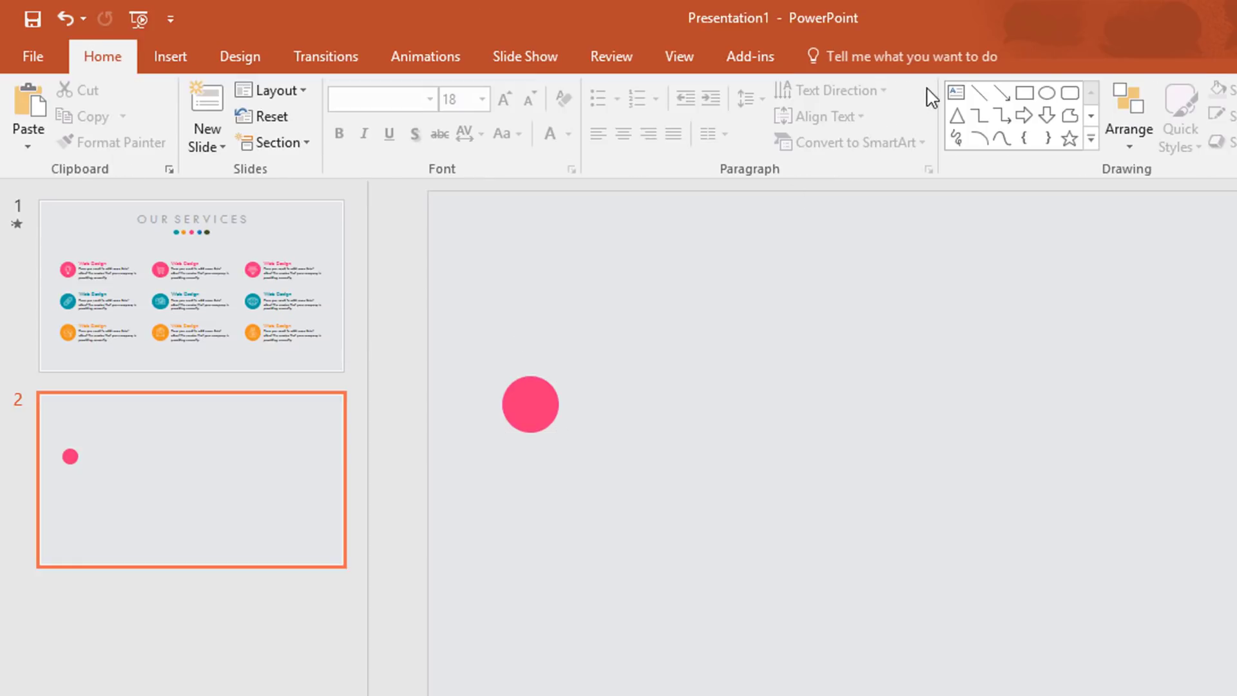
# Add a 'Web Design' heading beside the circle in pink Tw Cen MT
pyautogui.moveTo(581, 368)
pyautogui.mouseDown()
pyautogui.moveTo(698, 398)
pyautogui.moveTo(716, 389)
pyautogui.mouseUp()
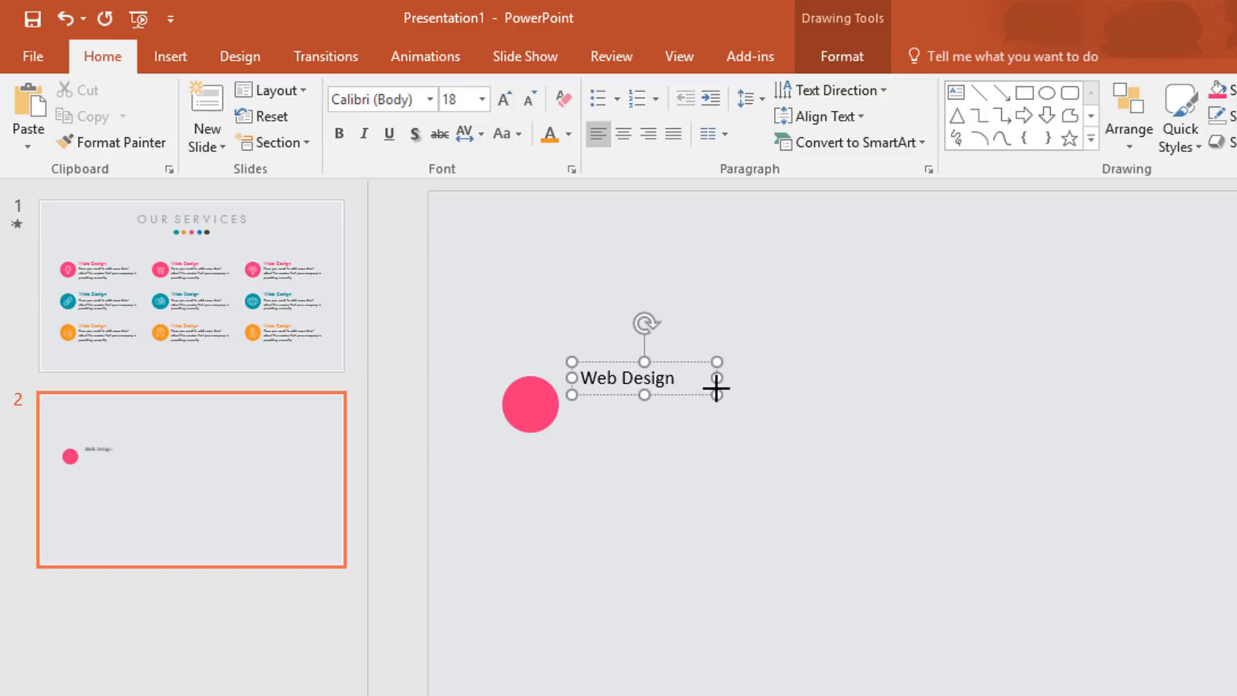
pyautogui.hotkey('ctrl', 'a')
pyautogui.click(409, 100)
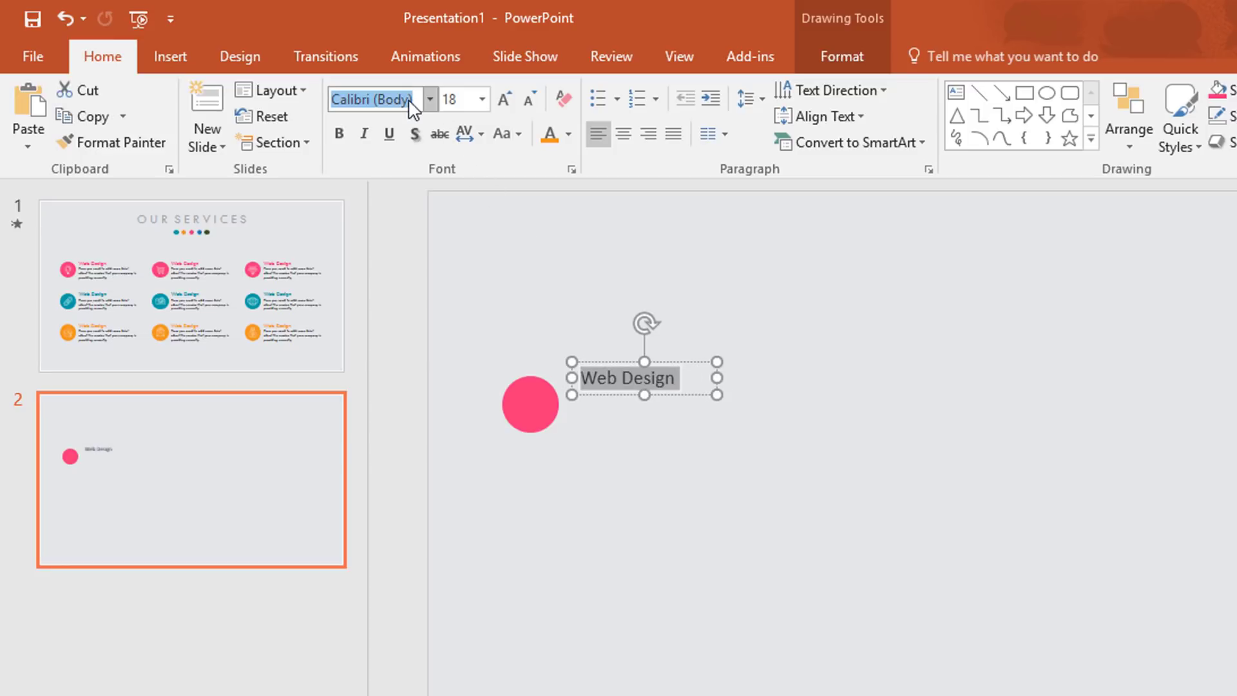
pyautogui.write('Tw Cen MT')
pyautogui.press('Return')
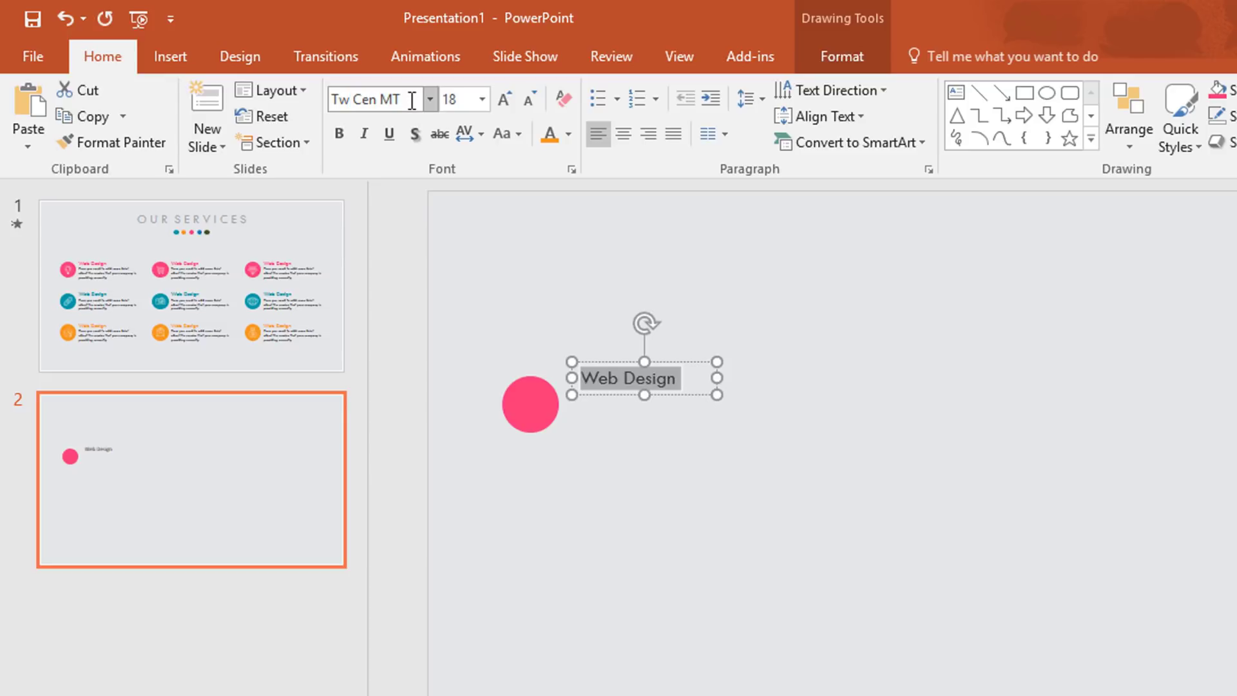
pyautogui.click(568, 134)
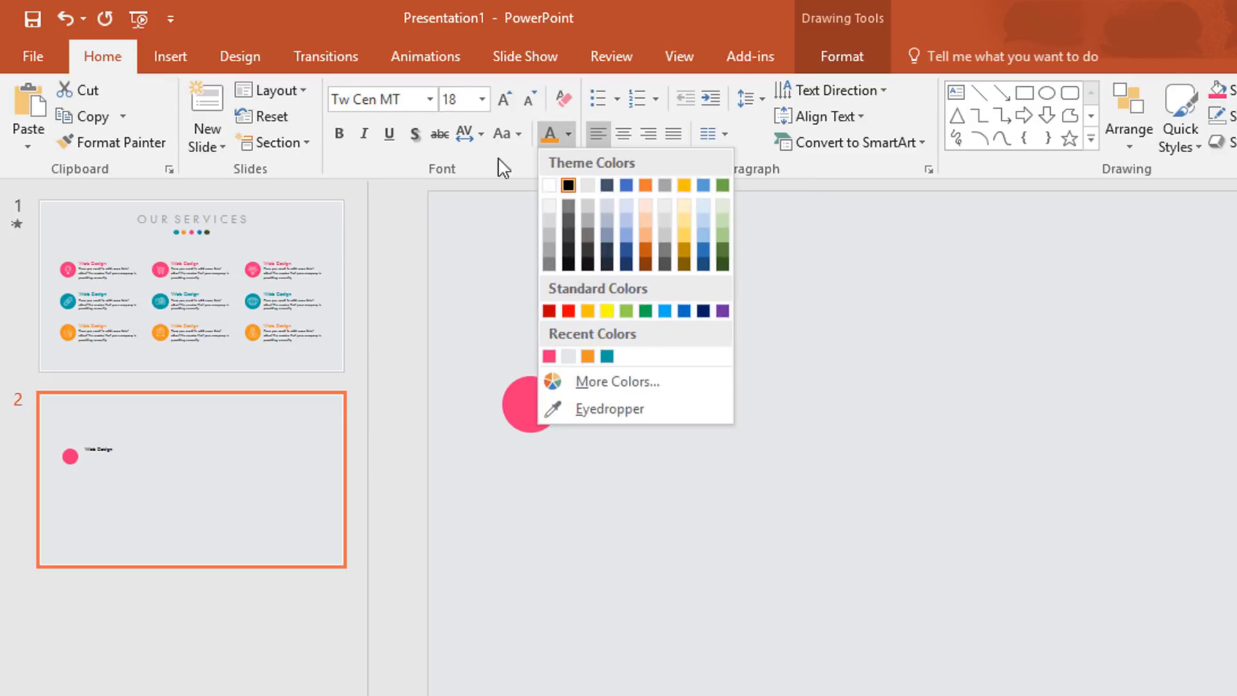
pyautogui.click(549, 357)
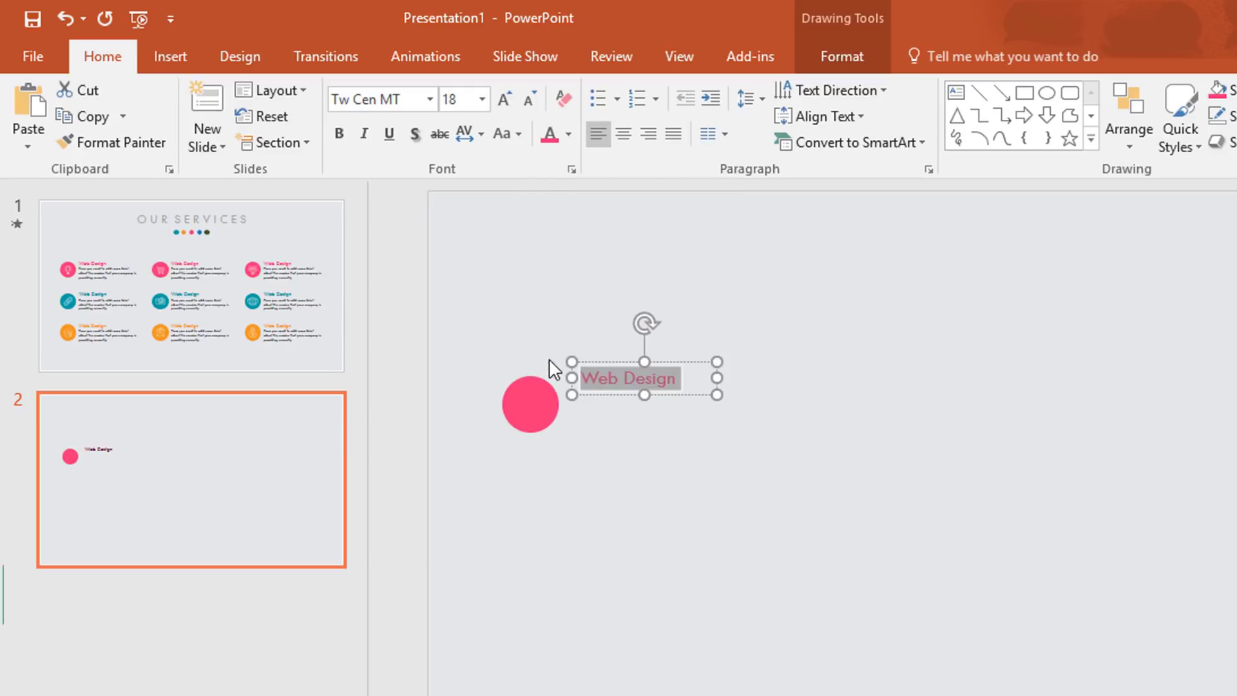
# Duplicate the heading box below it and replace its text with the 12 pt service description
pyautogui.click(685, 395)
pyautogui.moveTo(683, 392); pyautogui.dragTo(690, 419)
pyautogui.click(678, 410)
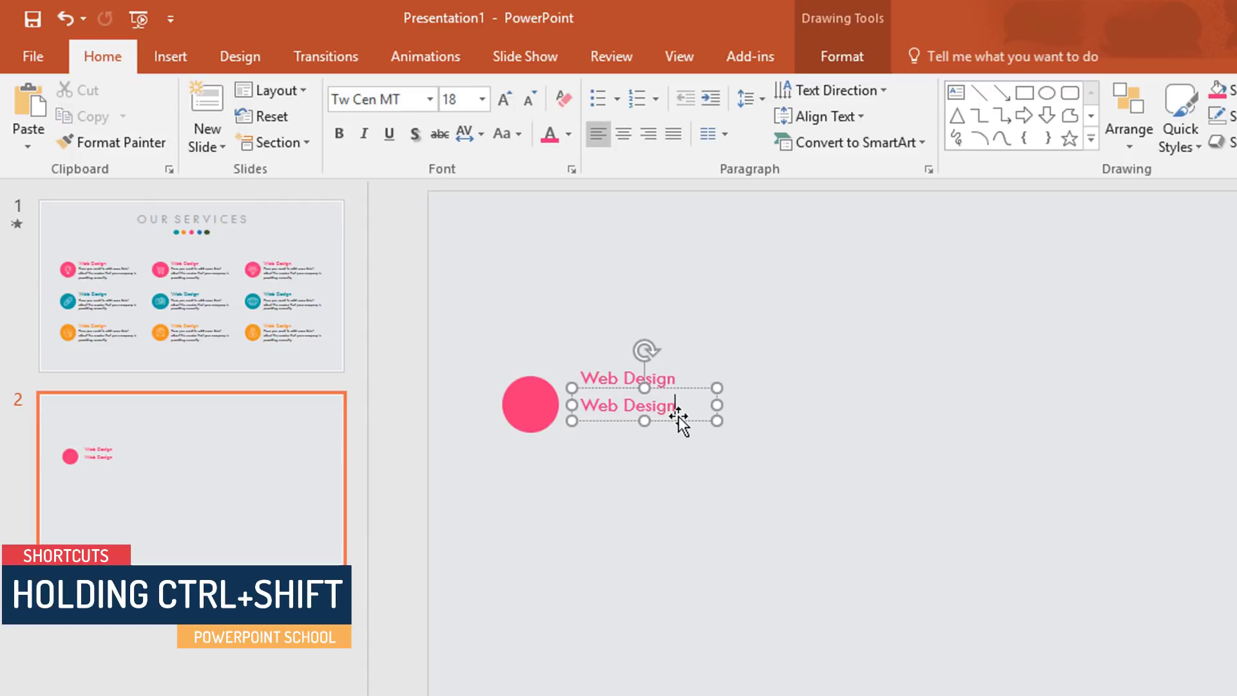
pyautogui.hotkey('ctrl', 'a')
pyautogui.write('Here you need to add some brief about the service that your company is providing currently')
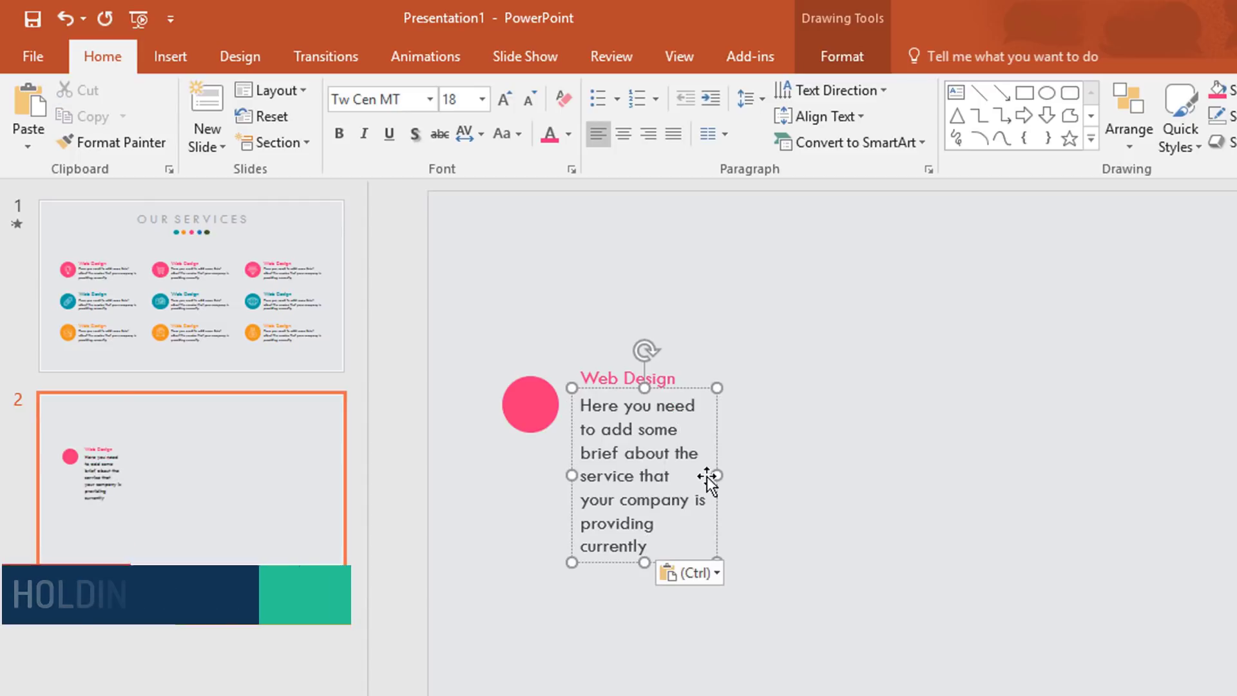
pyautogui.hotkey('ctrl', 'a')
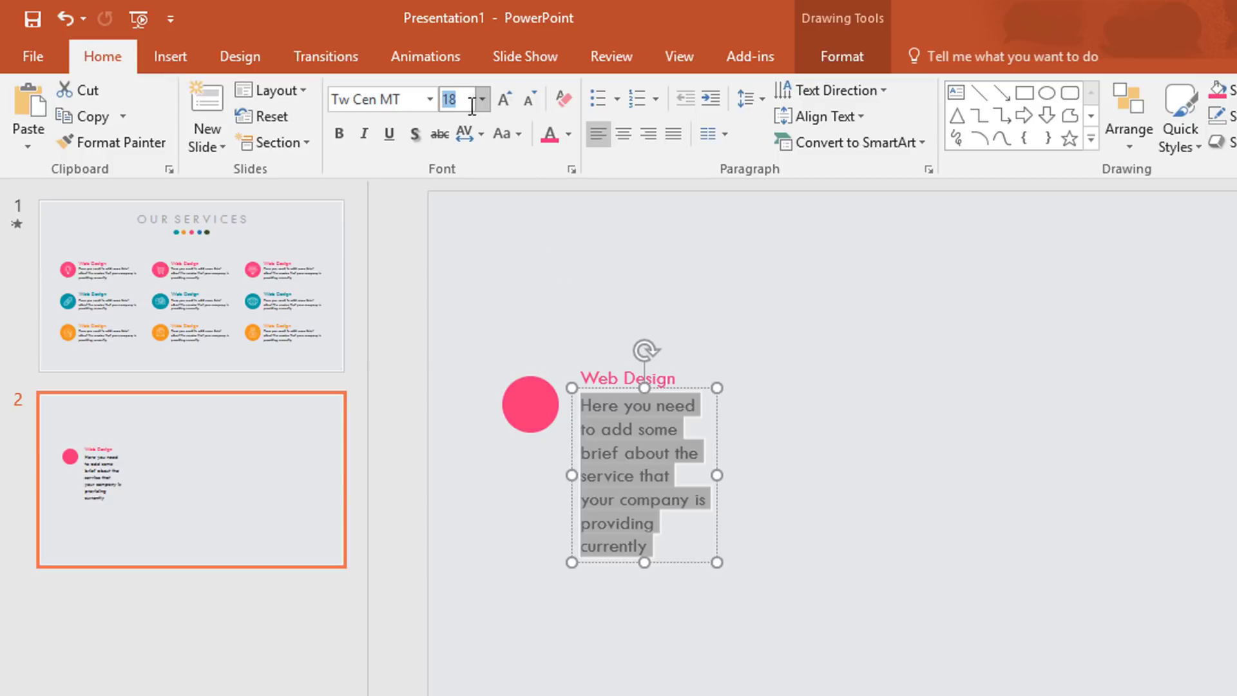
pyautogui.click(474, 110)
pyautogui.write('12')
pyautogui.press('Return')
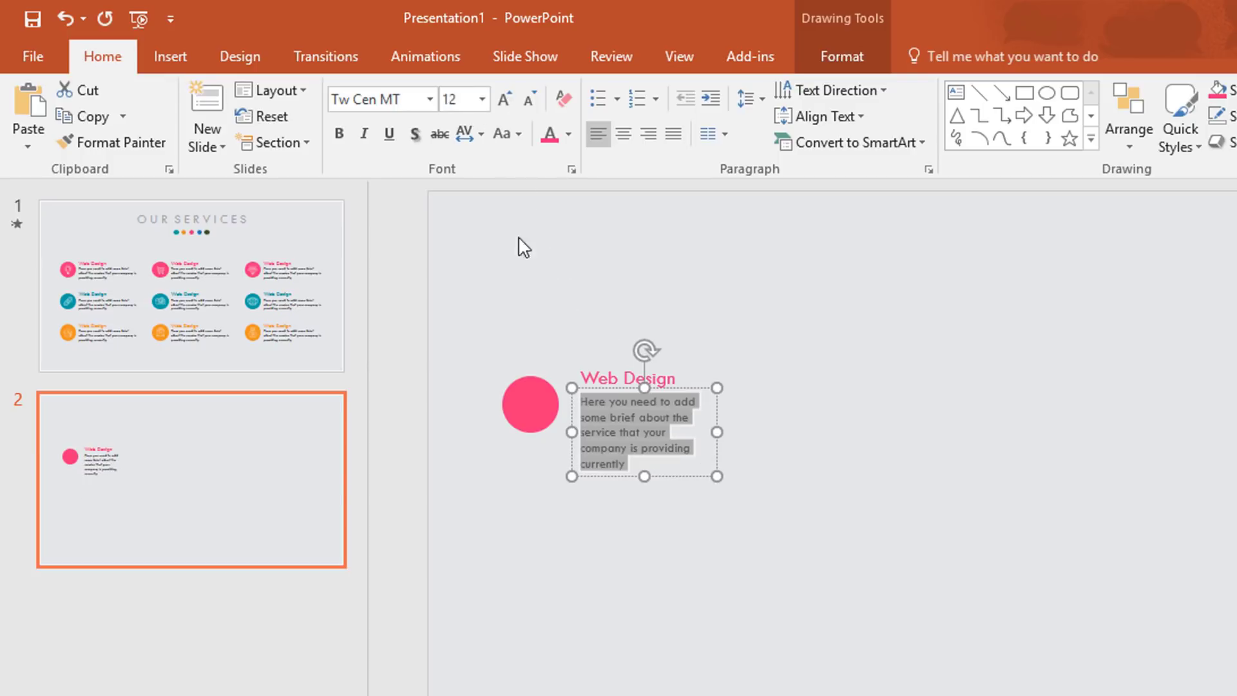
# Widen the description to three lines and move both text boxes up beside the circle
pyautogui.moveTo(716, 431); pyautogui.dragTo(788, 427)
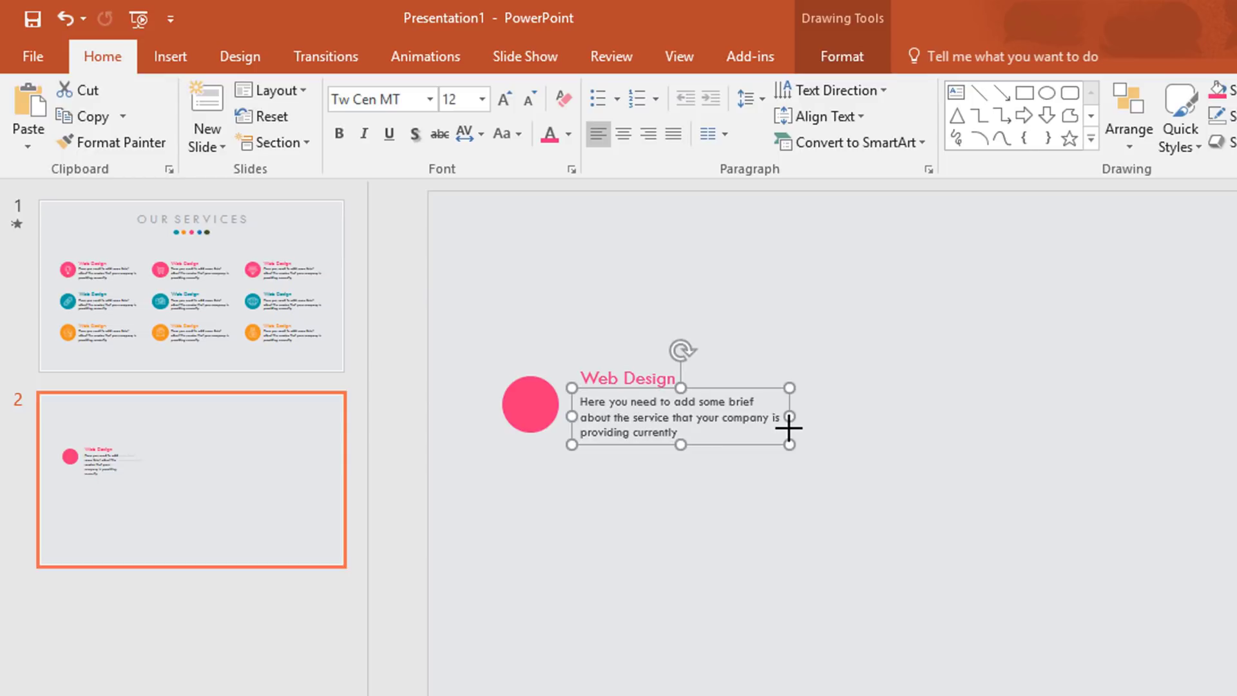
pyautogui.keyDown('shift'); pyautogui.click(667, 375); pyautogui.keyUp('shift')
pyautogui.moveTo(682, 406); pyautogui.dragTo(669, 393)
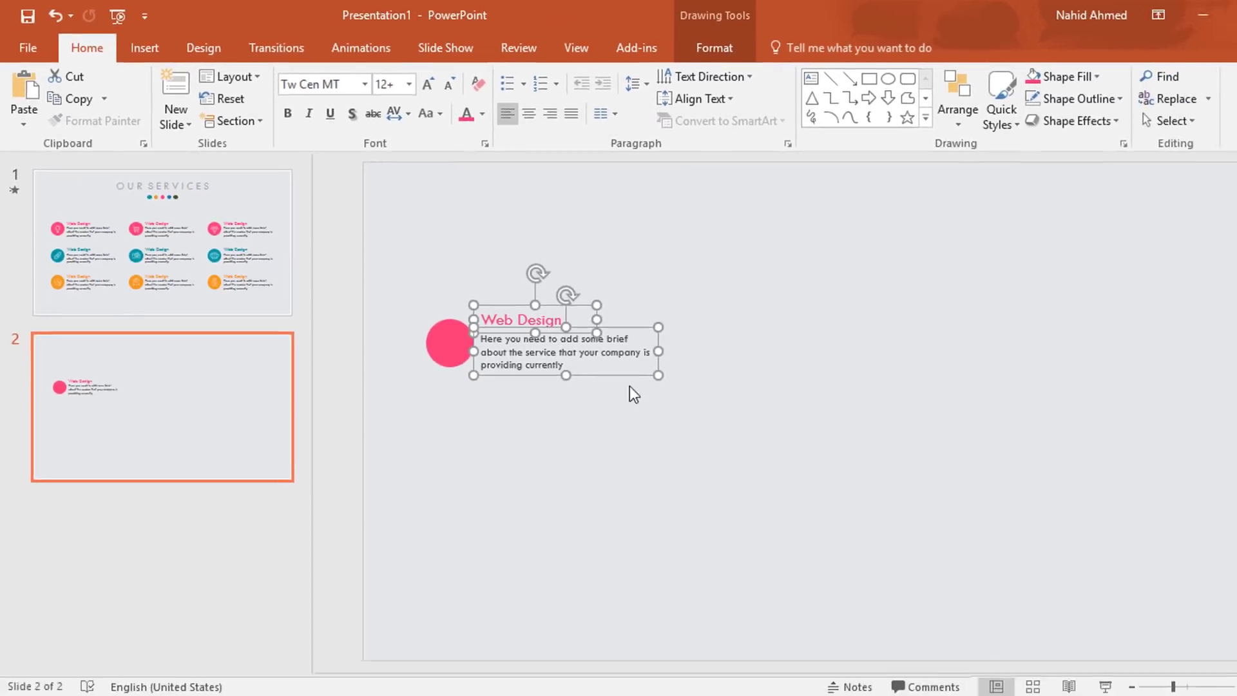
# Duplicate the circle, heading and description block downward to make three stacked blocks
pyautogui.click(755, 526)
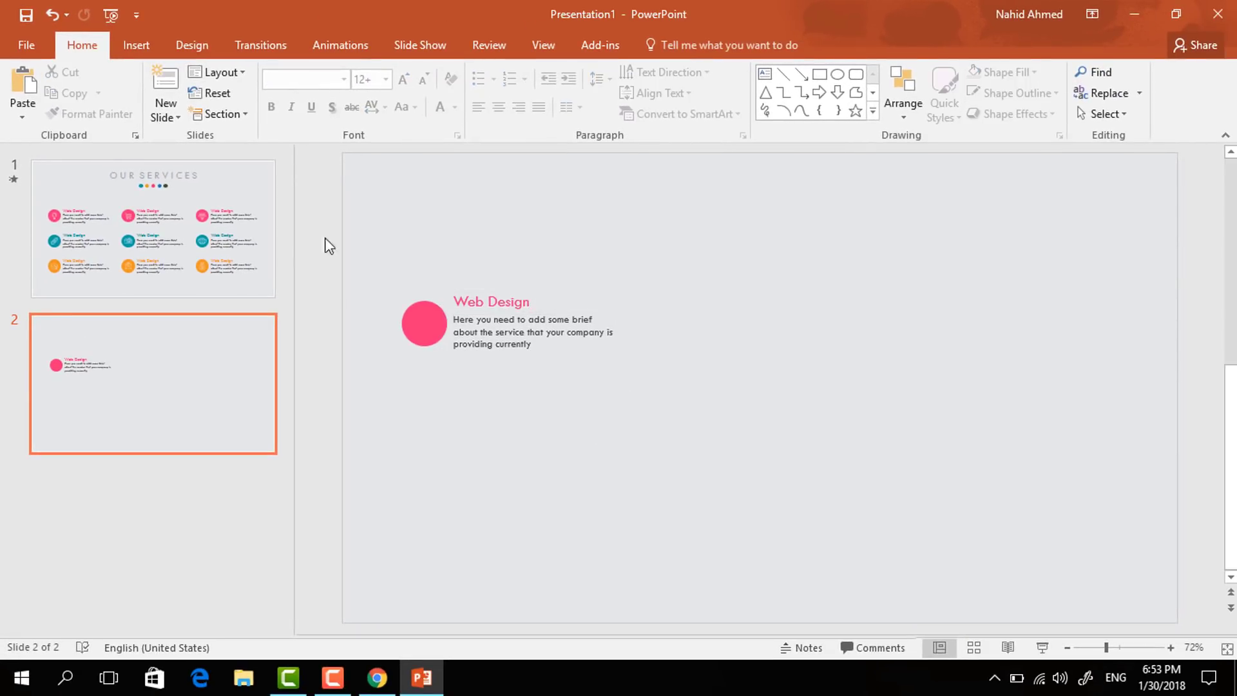
pyautogui.moveTo(365, 257); pyautogui.dragTo(683, 402)
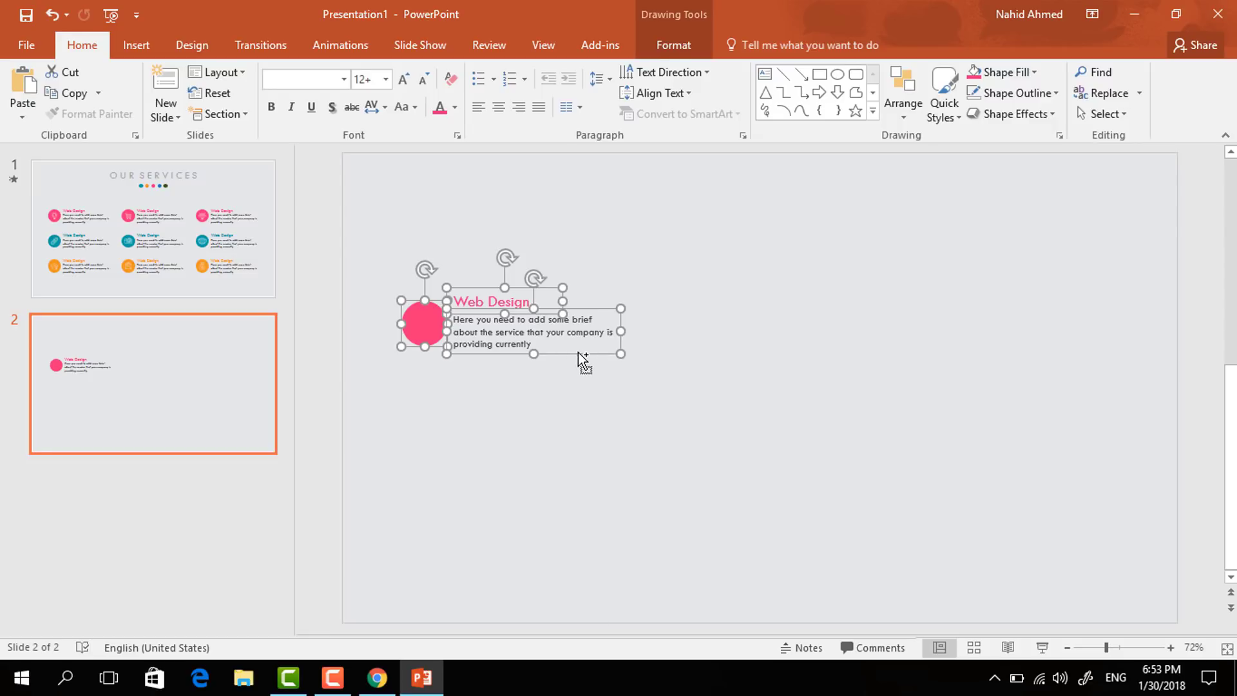
pyautogui.moveTo(578, 353); pyautogui.dragTo(545, 523)
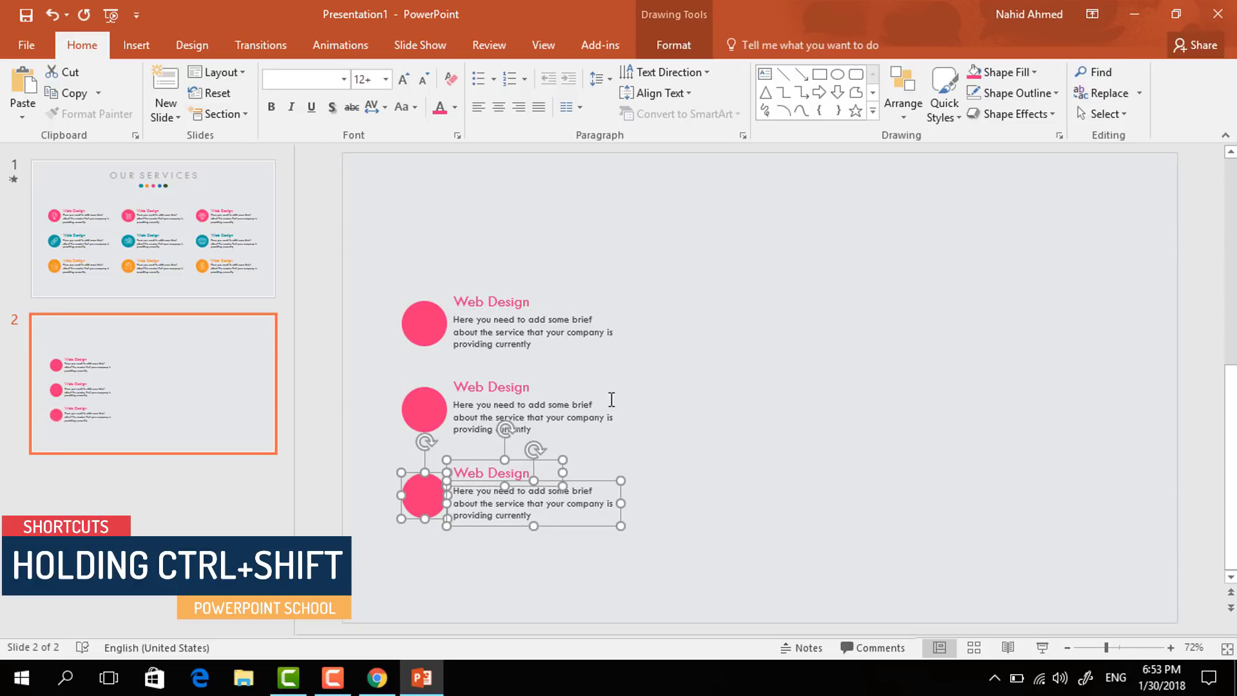
# Make the middle block's circle fill and Web Design heading teal
pyautogui.click(684, 419)
pyautogui.click(417, 400)
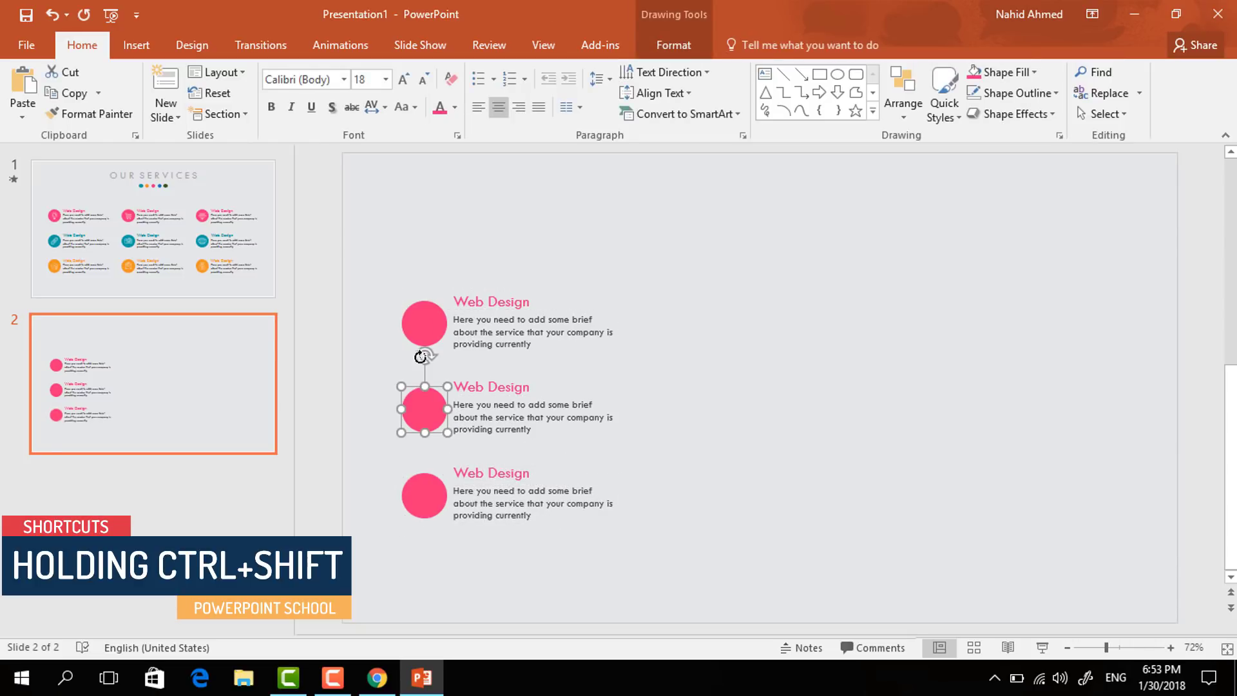
pyautogui.click(664, 44)
pyautogui.click(474, 74)
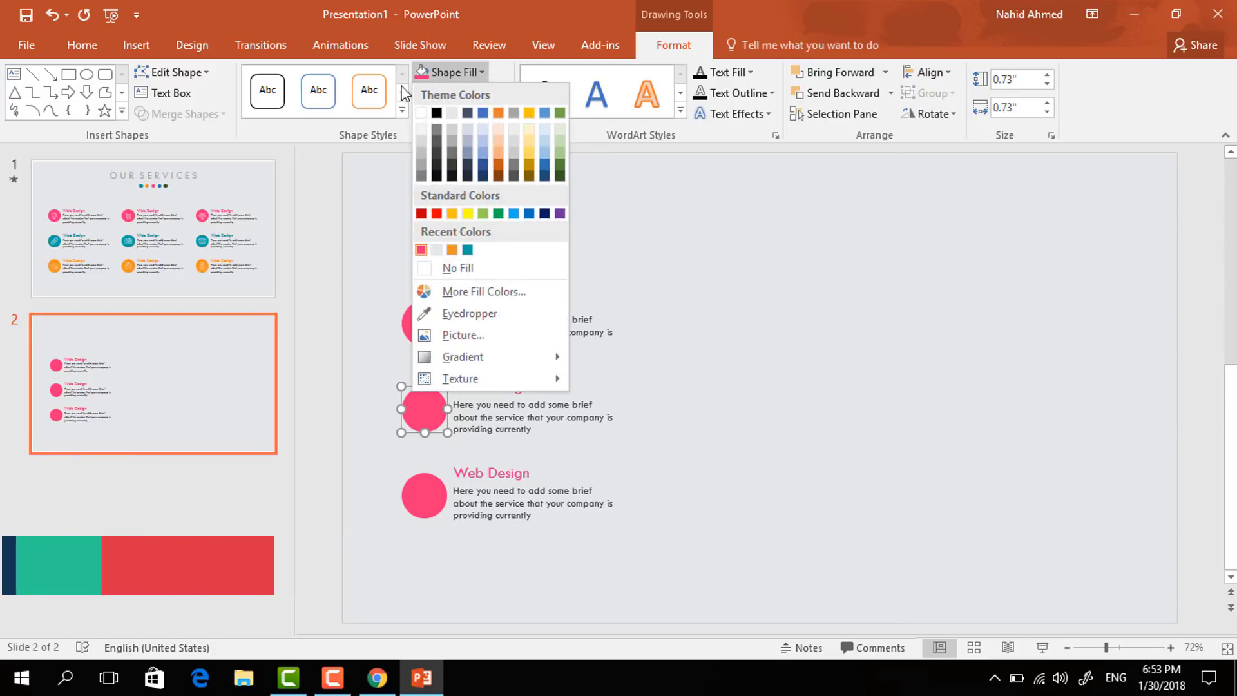
pyautogui.click(468, 249)
pyautogui.click(513, 391)
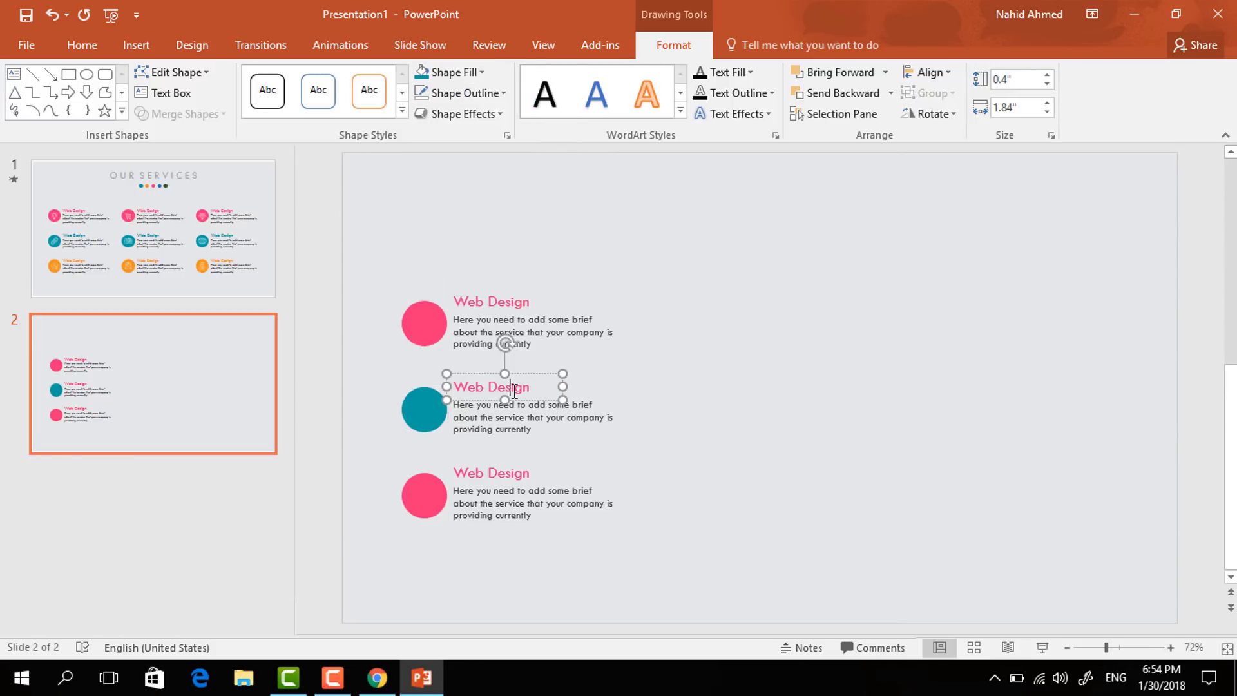
pyautogui.tripleClick(514, 389)
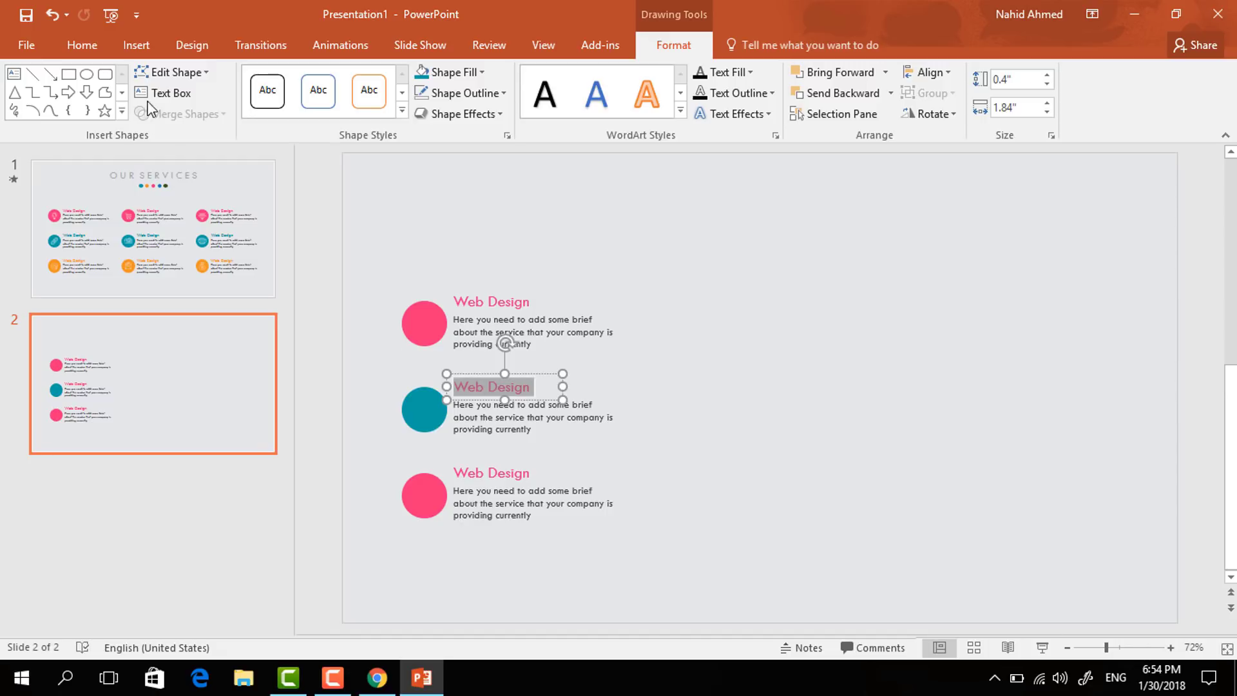
pyautogui.click(82, 44)
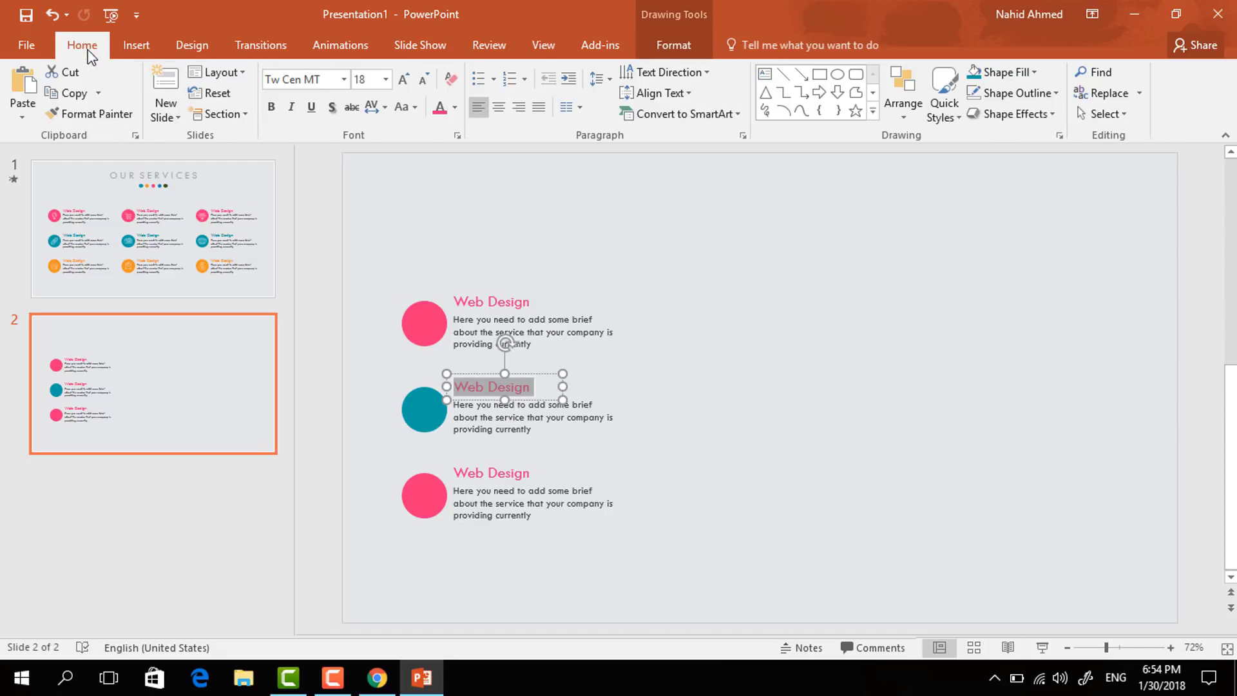
pyautogui.click(455, 106)
pyautogui.click(439, 284)
pyautogui.click(398, 342)
# Make the bottom block's circle fill and Web Design title orange
pyautogui.click(431, 496)
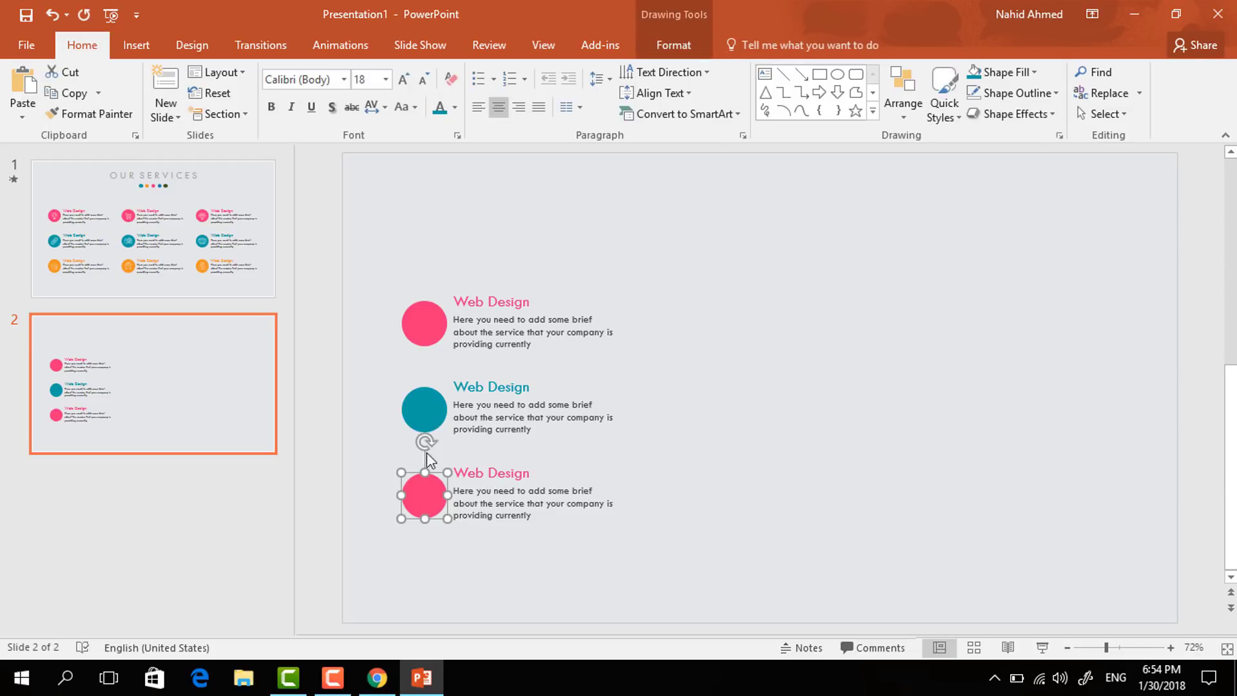
pyautogui.click(682, 53)
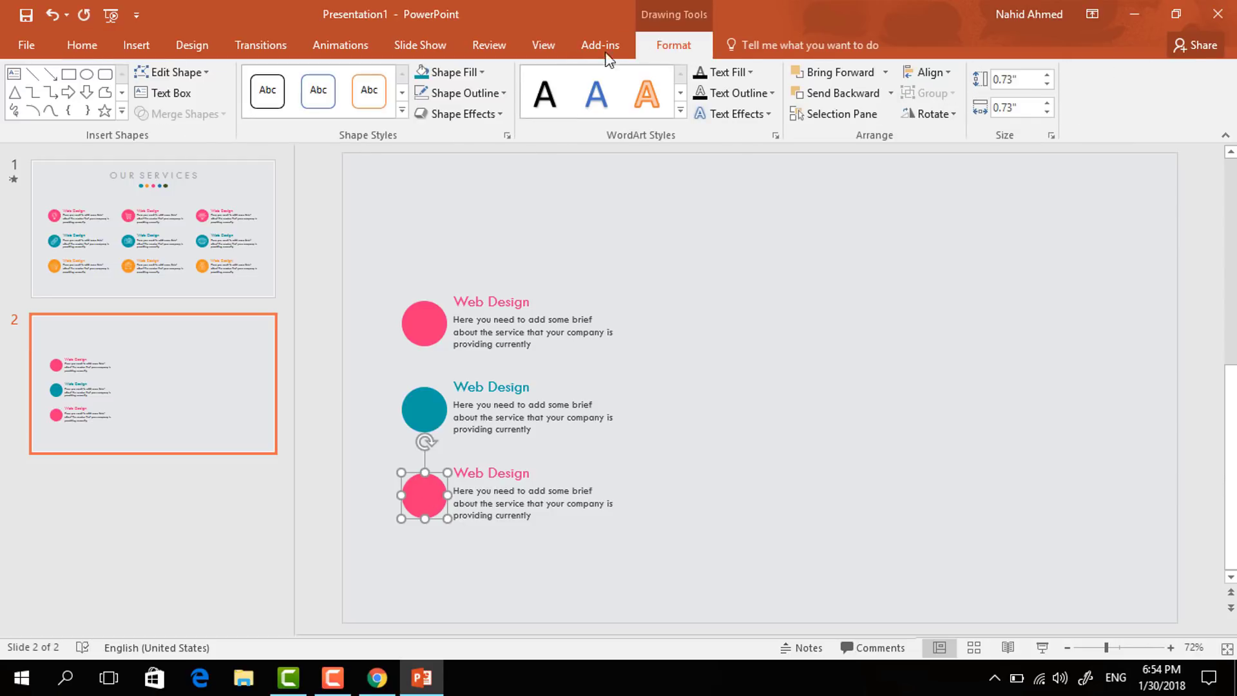
pyautogui.click(464, 74)
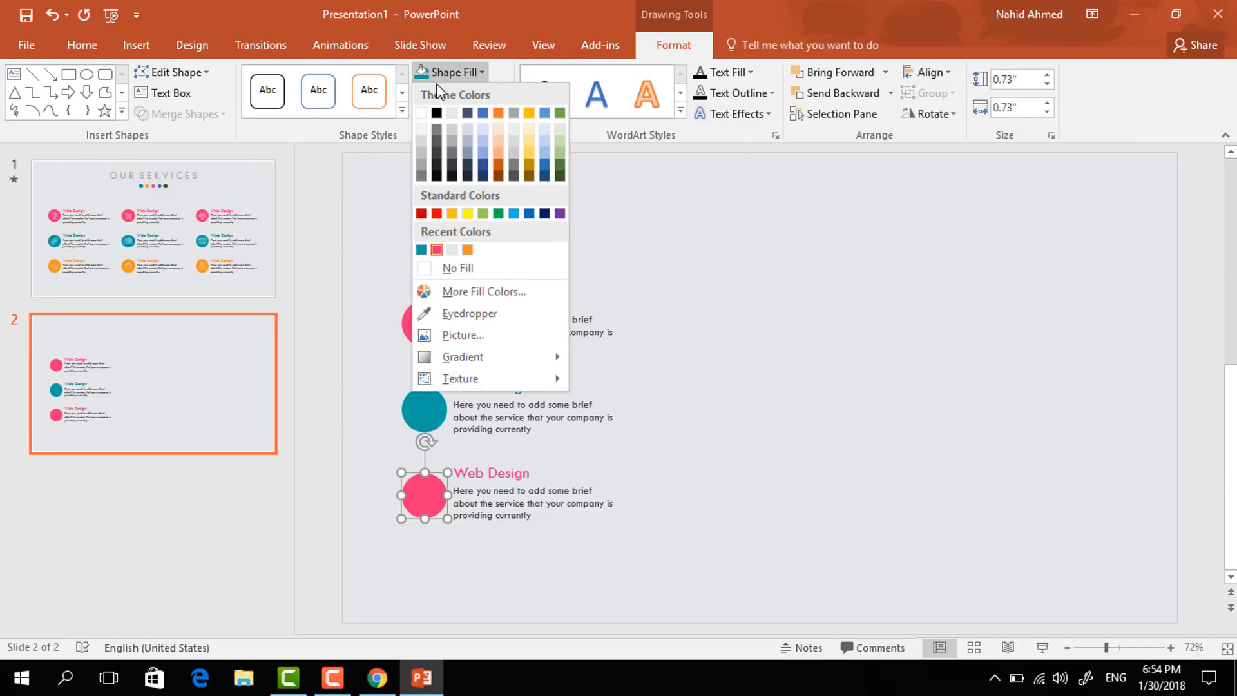
pyautogui.click(468, 250)
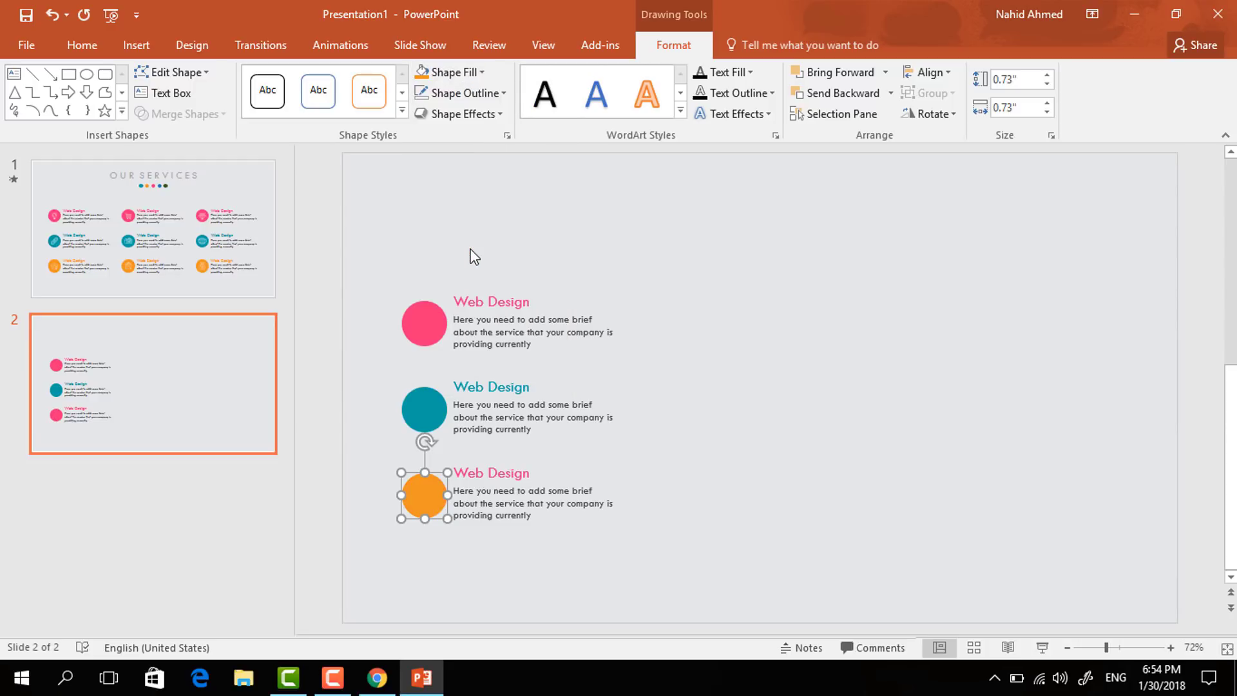
pyautogui.click(495, 474)
pyautogui.tripleClick(495, 473)
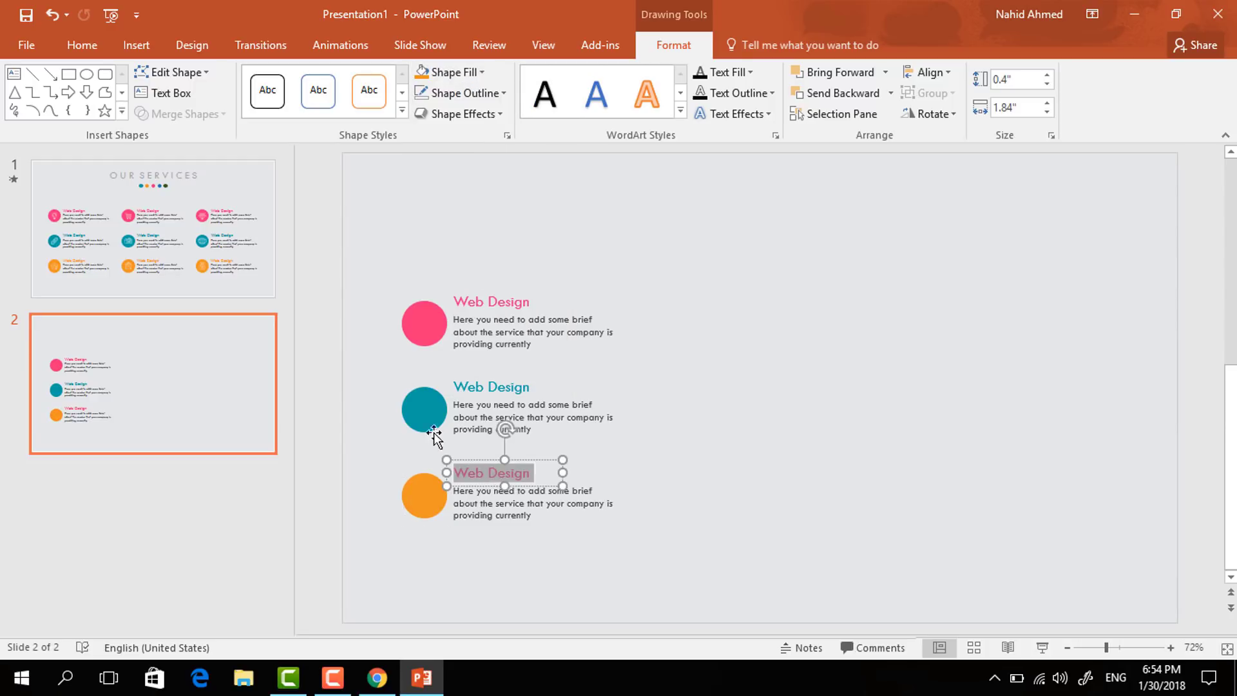
pyautogui.click(84, 45)
pyautogui.click(454, 108)
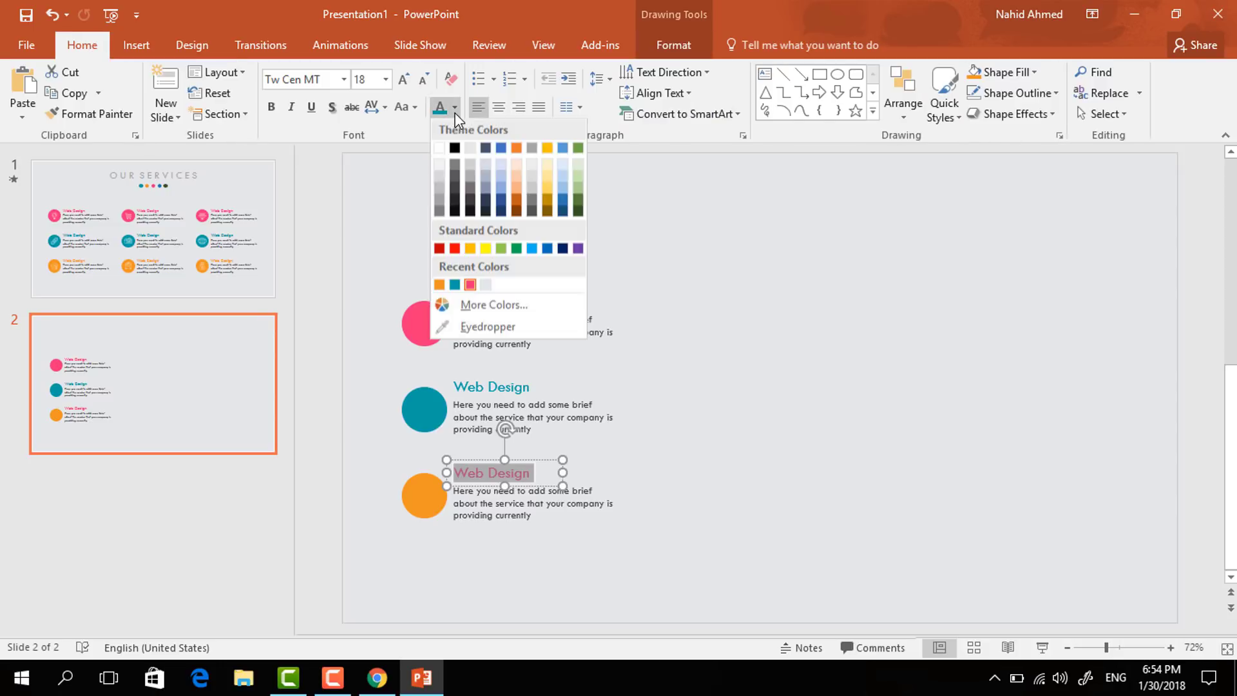
pyautogui.click(439, 285)
pyautogui.click(680, 523)
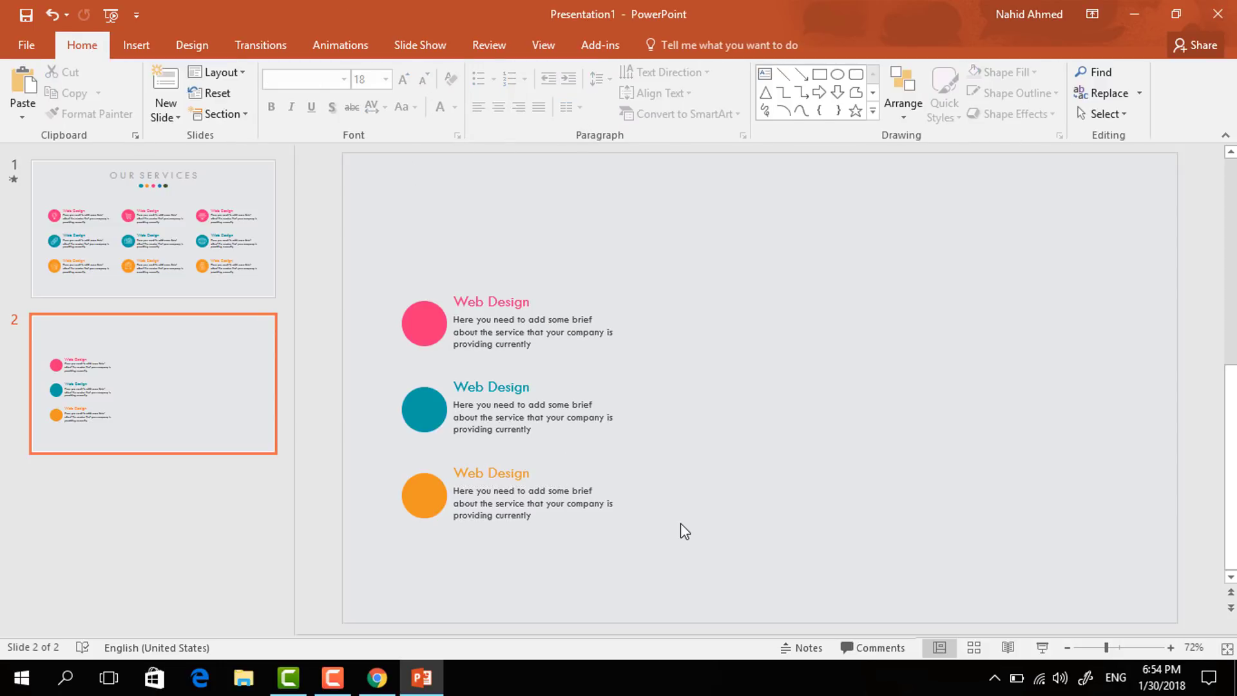
# Copy the three rows into two more columns and shift the 3×3 grid slightly left
pyautogui.moveTo(356, 242); pyautogui.dragTo(686, 601)
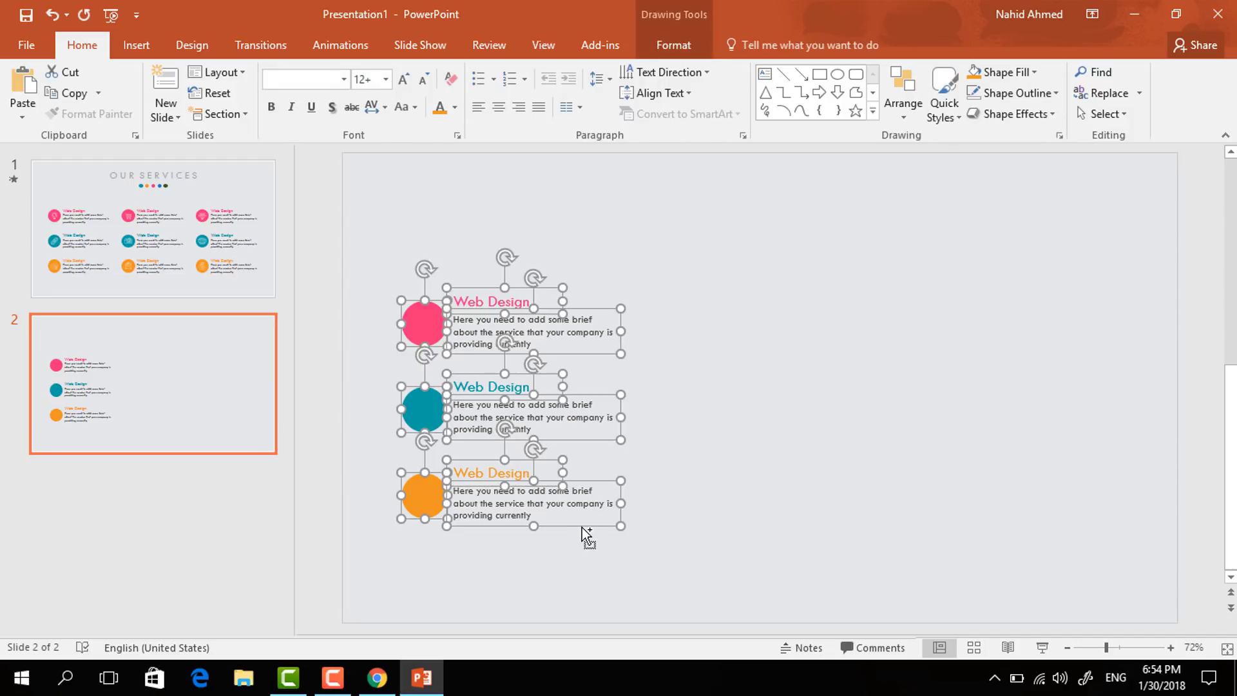
pyautogui.moveTo(586, 533); pyautogui.dragTo(1107, 542)
pyautogui.moveTo(340, 248); pyautogui.dragTo(1216, 582)
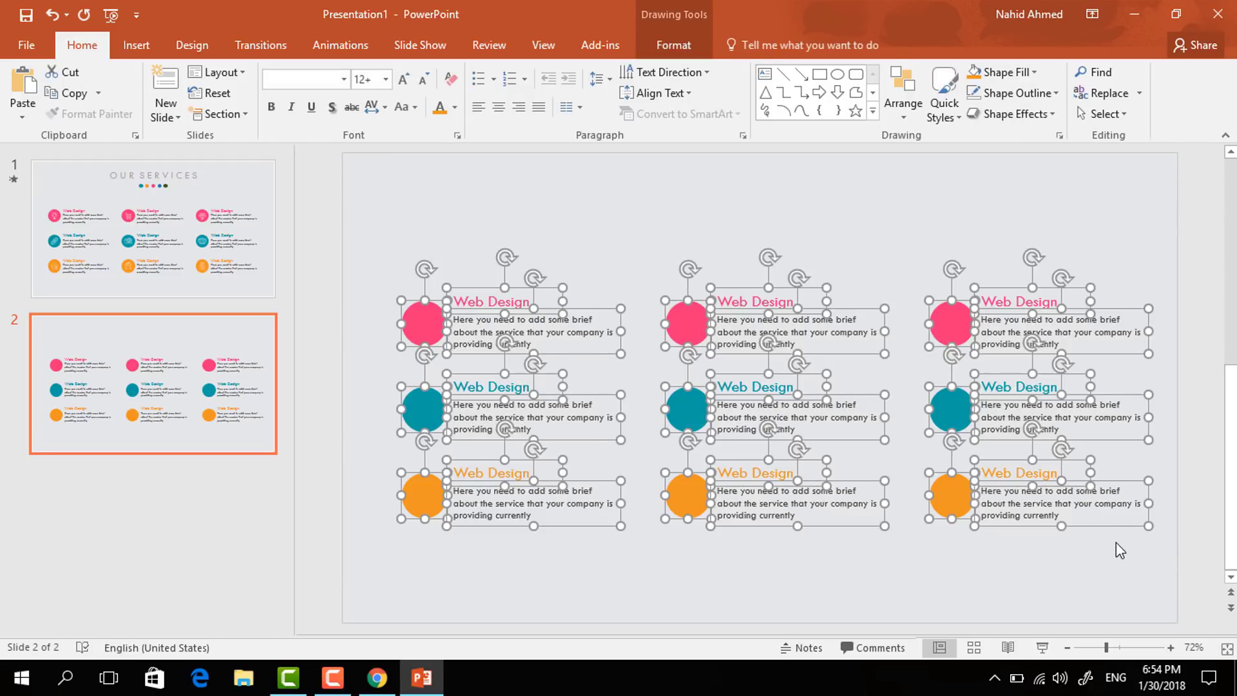
pyautogui.moveTo(1105, 527); pyautogui.dragTo(1094, 525)
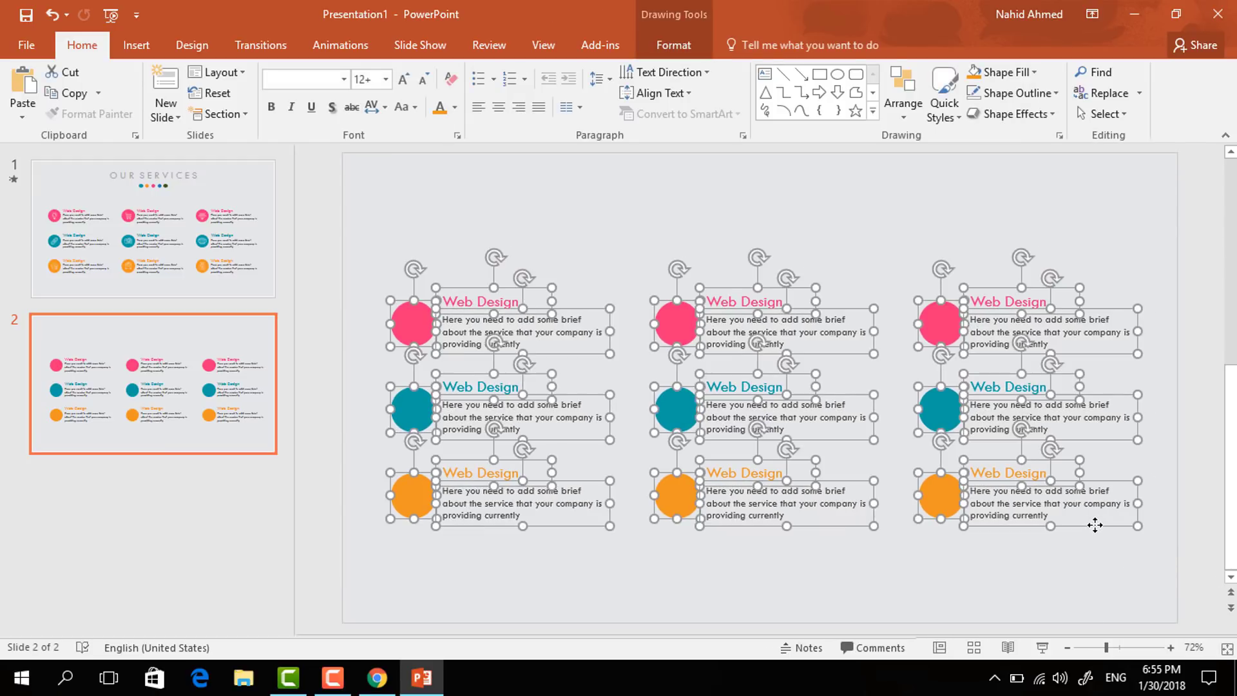
pyautogui.click(1077, 577)
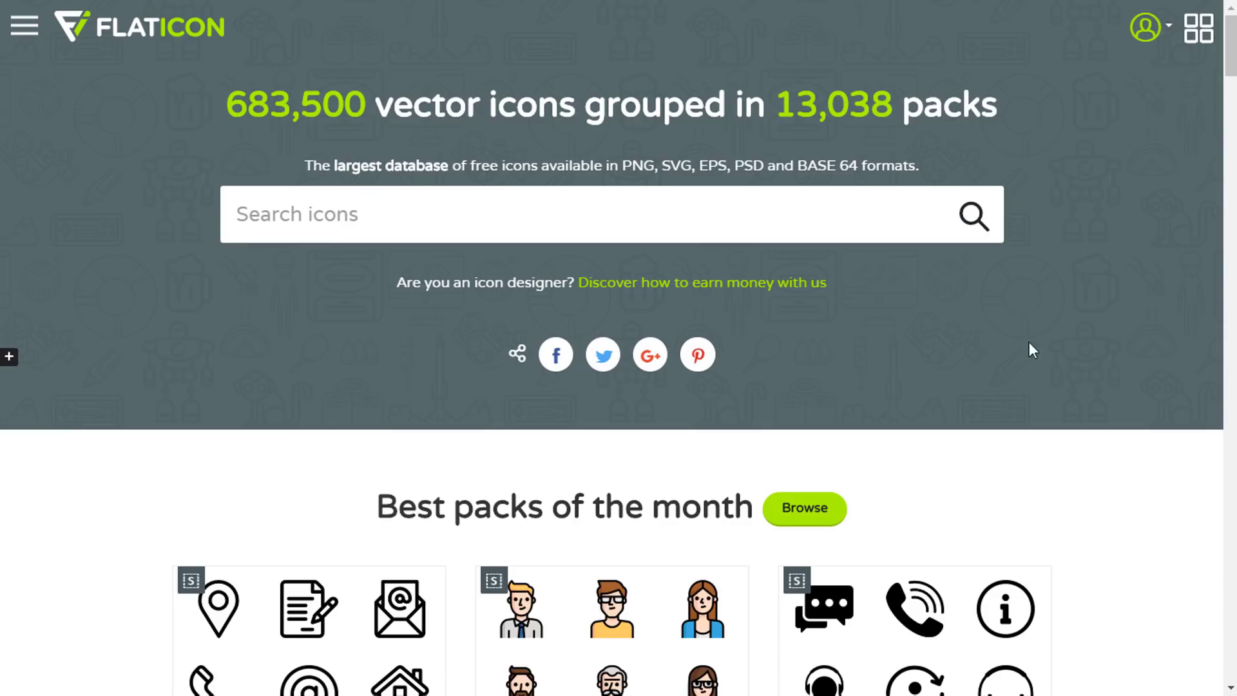
# Open Insert Pictures and select all nine icon files in the Icons folder
pyautogui.scroll(-8, 1090, 408)
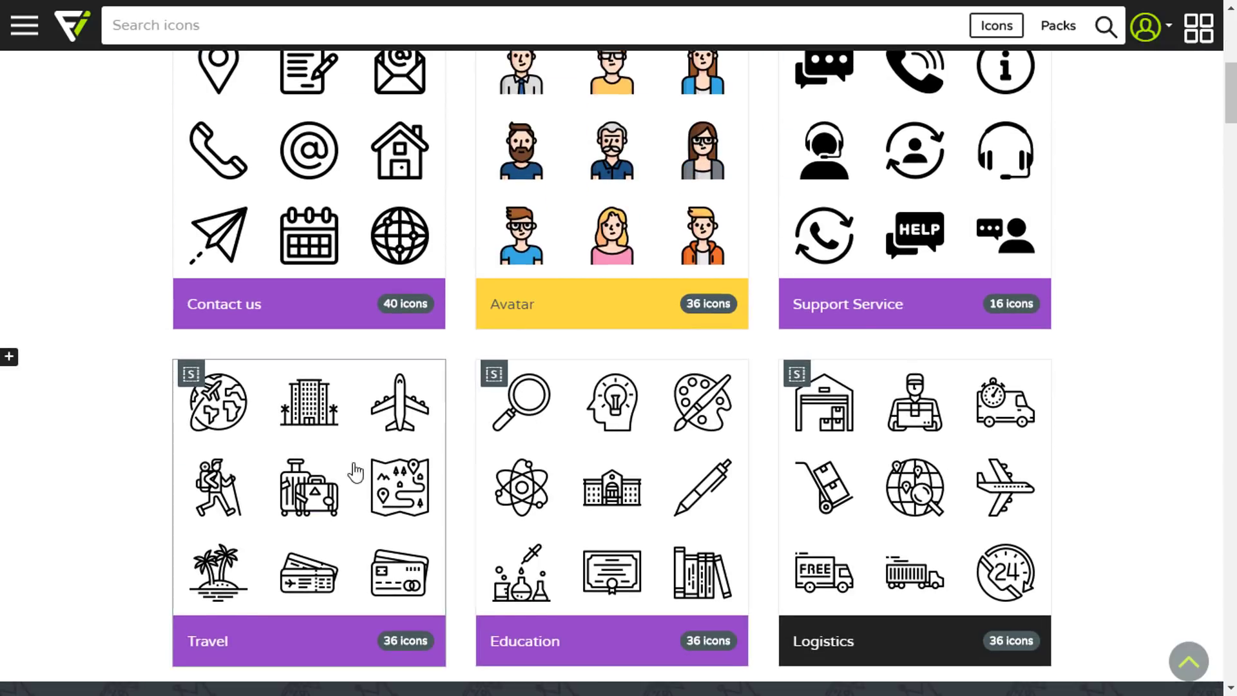
pyautogui.scroll(3, 1031, 451)
pyautogui.scroll(7, 1032, 450)
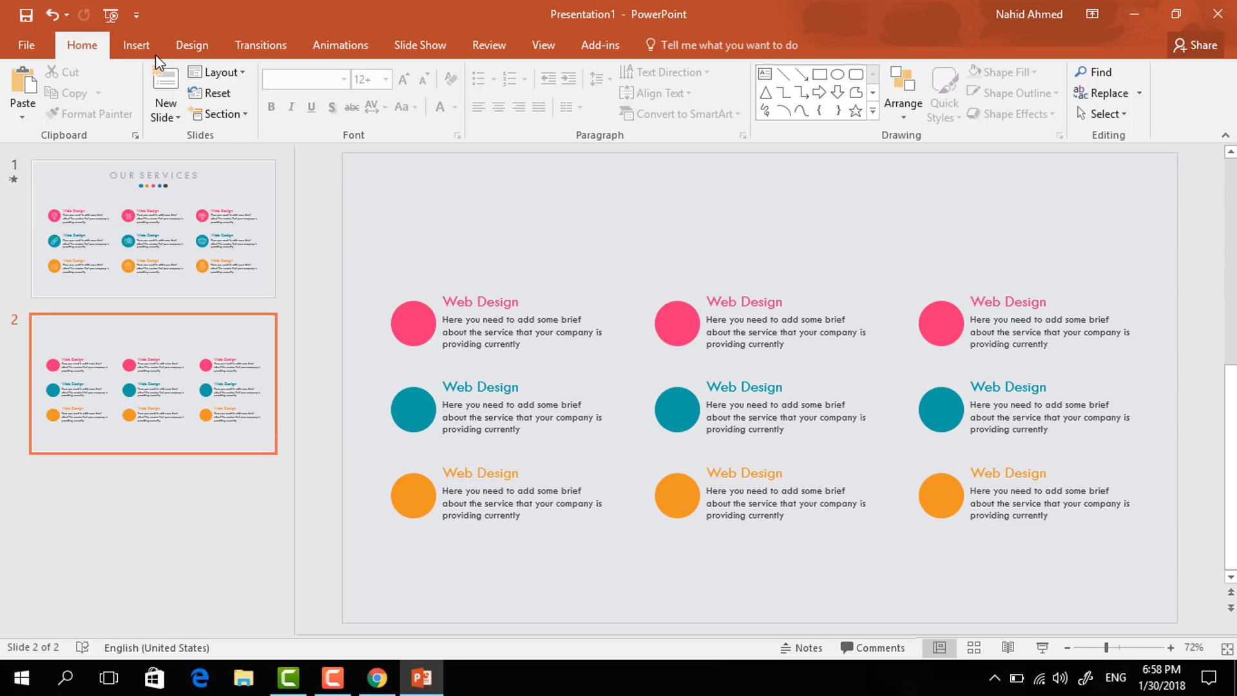
pyautogui.click(151, 54)
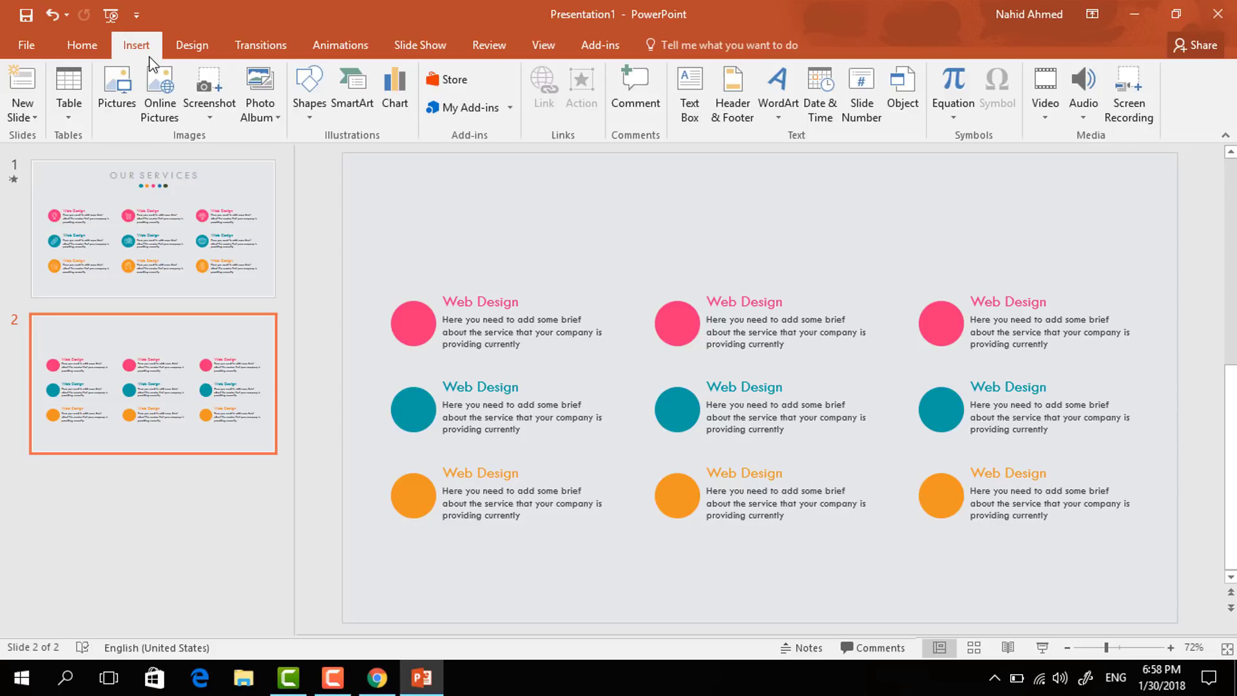
pyautogui.click(120, 95)
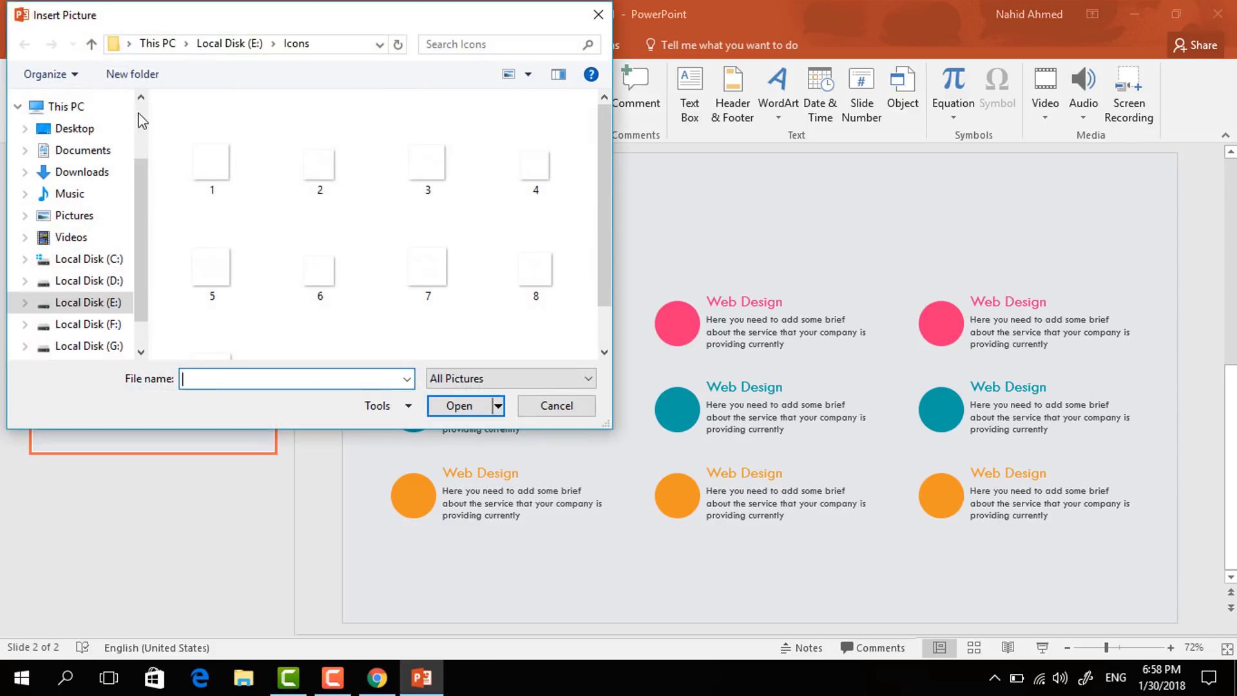
pyautogui.click(358, 234)
pyautogui.hotkey('ctrl', 'a')
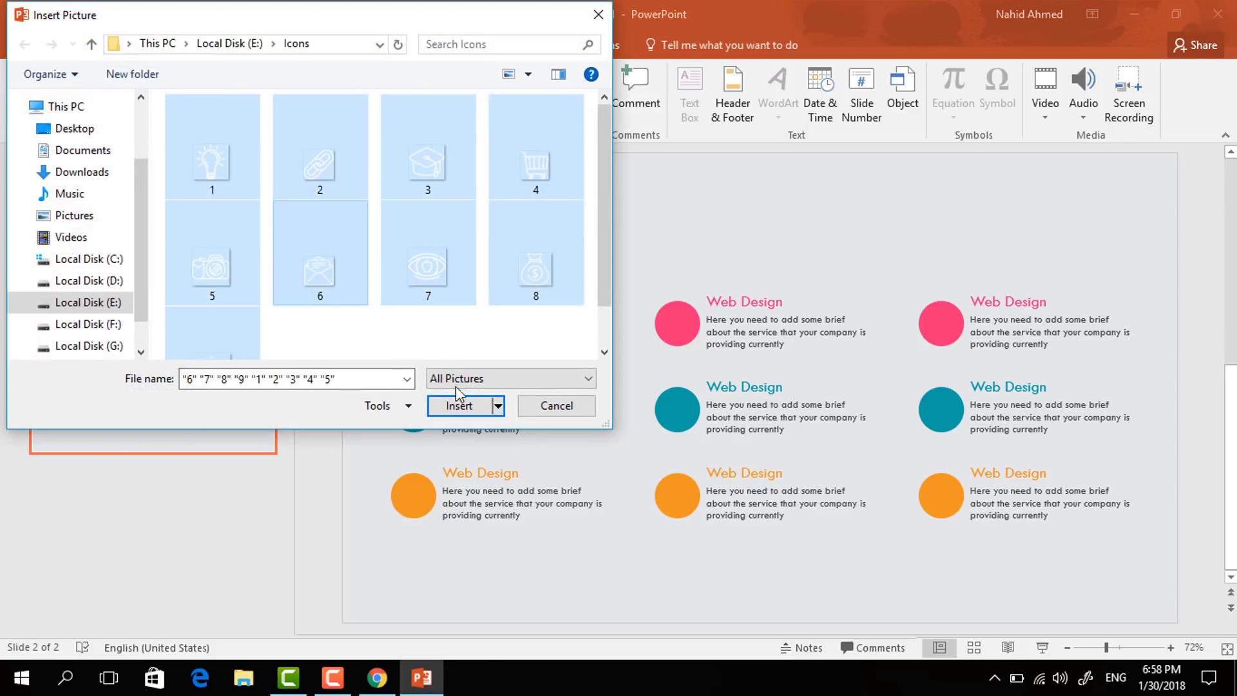
# Insert the selected icons and move the stack to the slide's top area
pyautogui.click(459, 405)
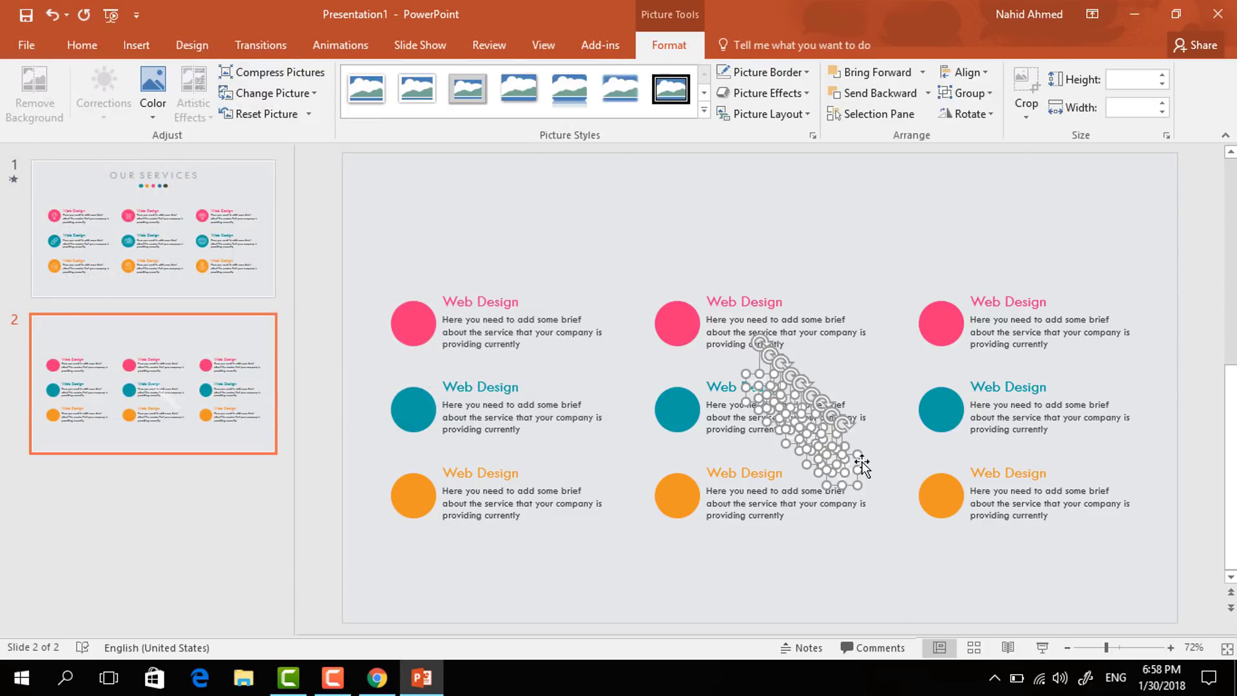
pyautogui.moveTo(849, 471); pyautogui.dragTo(944, 322)
pyautogui.click(674, 254)
# Place each icon (money bag, eye, envelope, camera, cart, lightbulb, others) on its own circle
pyautogui.moveTo(599, 246); pyautogui.dragTo(630, 254)
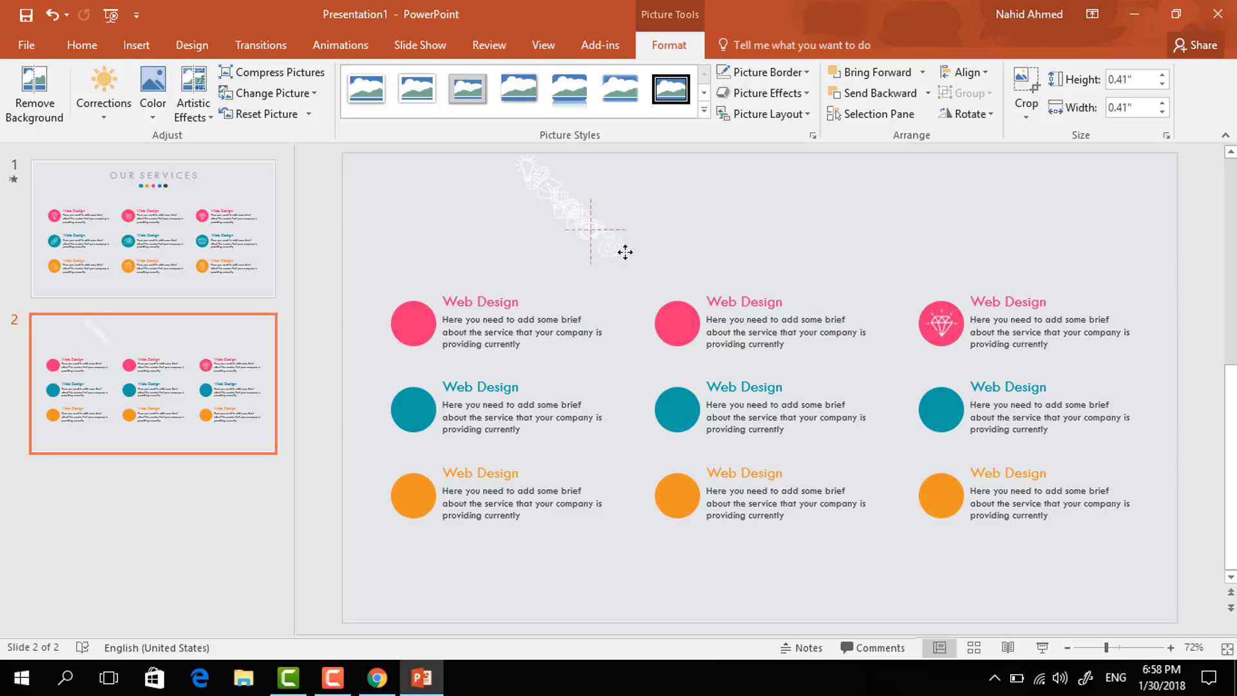
pyautogui.moveTo(920, 412); pyautogui.dragTo(945, 410)
pyautogui.moveTo(599, 249); pyautogui.dragTo(942, 496)
pyautogui.moveTo(610, 268); pyautogui.dragTo(678, 324)
pyautogui.moveTo(572, 216); pyautogui.dragTo(677, 496)
pyautogui.moveTo(551, 195); pyautogui.dragTo(415, 409)
pyautogui.moveTo(531, 172); pyautogui.dragTo(415, 322)
pyautogui.click(619, 243)
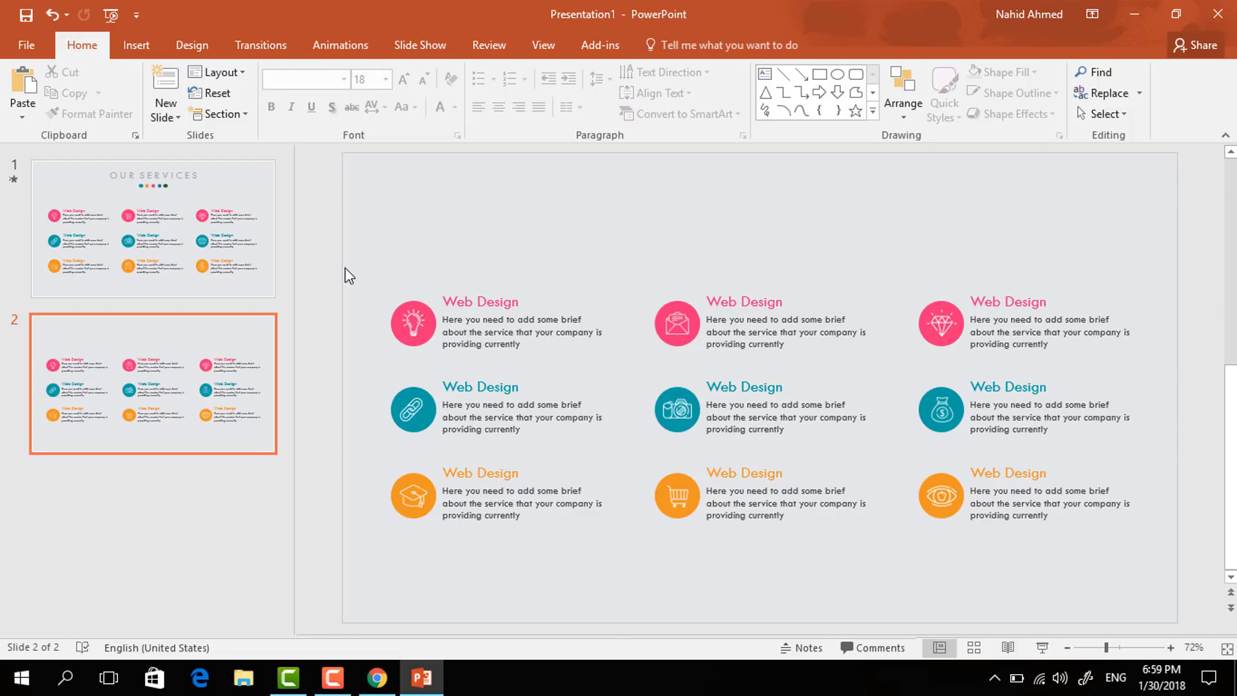
pyautogui.moveTo(346, 268)
pyautogui.mouseDown()
pyautogui.moveTo(550, 353)
pyautogui.moveTo(651, 377)
pyautogui.mouseUp()
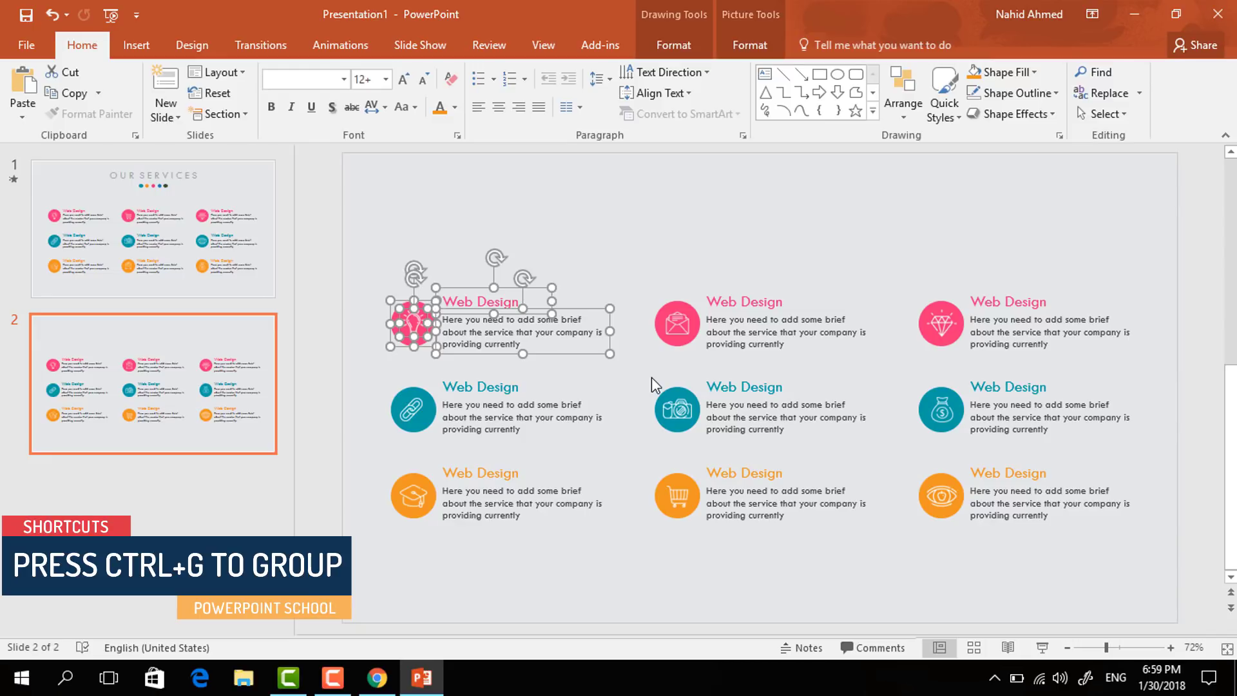
# Group the top-left, middle-left and bottom-left service items, each into one object
pyautogui.hotkey('ctrl', 'g')
pyautogui.moveTo(354, 358); pyautogui.dragTo(663, 470)
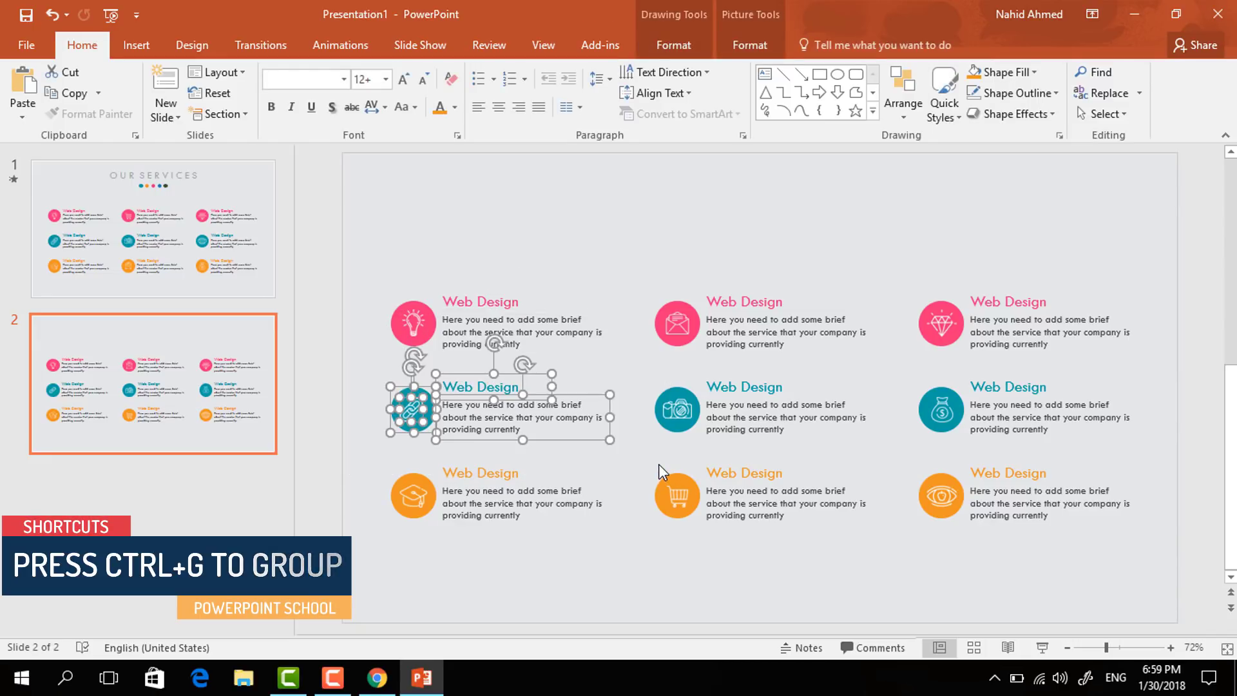
pyautogui.hotkey('ctrl', 'g')
pyautogui.click(353, 436)
pyautogui.moveTo(502, 523); pyautogui.dragTo(651, 570)
pyautogui.hotkey('ctrl', 'g')
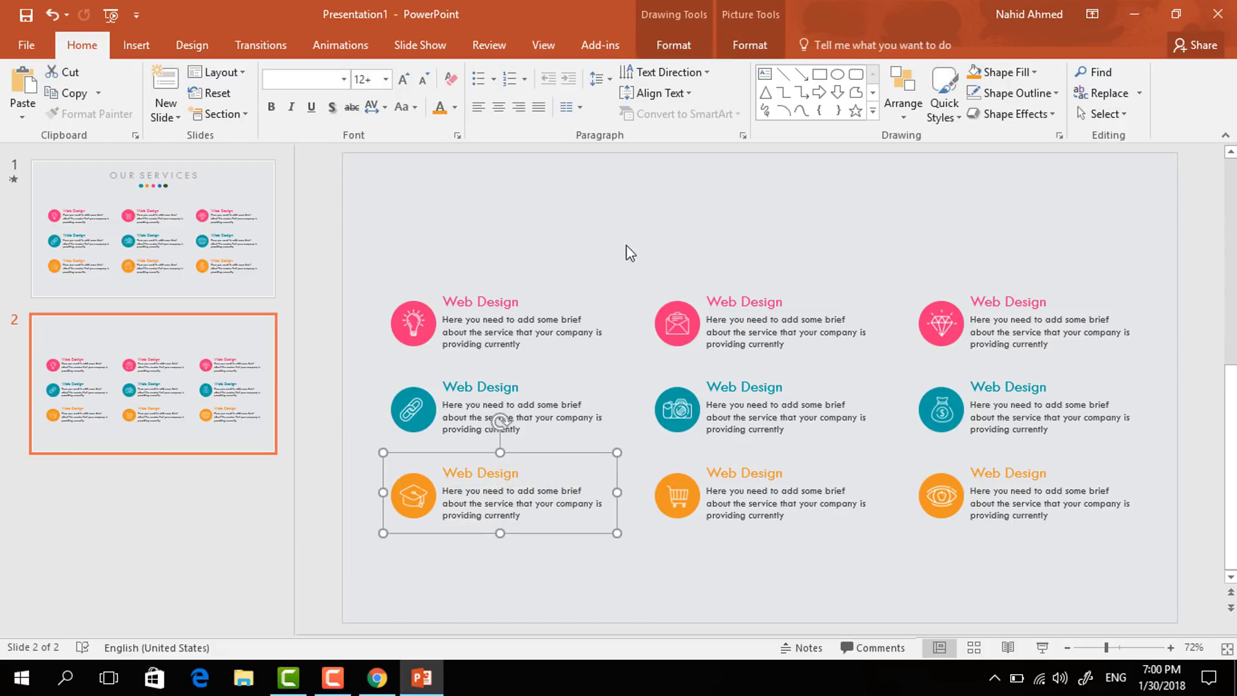
# Group the top, centre and bottom items of the middle column individually
pyautogui.moveTo(613, 225); pyautogui.dragTo(881, 394)
pyautogui.hotkey('ctrl', 'g')
pyautogui.moveTo(633, 363); pyautogui.dragTo(922, 481)
pyautogui.hotkey('ctrl', 'g')
pyautogui.click(923, 482)
pyautogui.moveTo(630, 447); pyautogui.dragTo(927, 589)
pyautogui.hotkey('ctrl', 'g')
# Group the top-right, middle-right and bottom-right service items, each into one object
pyautogui.moveTo(880, 257); pyautogui.dragTo(1198, 389)
pyautogui.hotkey('ctrl', 'g')
pyautogui.moveTo(891, 358); pyautogui.dragTo(1185, 473)
pyautogui.hotkey('ctrl', 'g')
pyautogui.moveTo(892, 394); pyautogui.dragTo(1196, 570)
pyautogui.hotkey('ctrl', 'g')
# Copy slide 1's OUR SERVICES title with its five coloured dots onto slide 2
pyautogui.click(1118, 597)
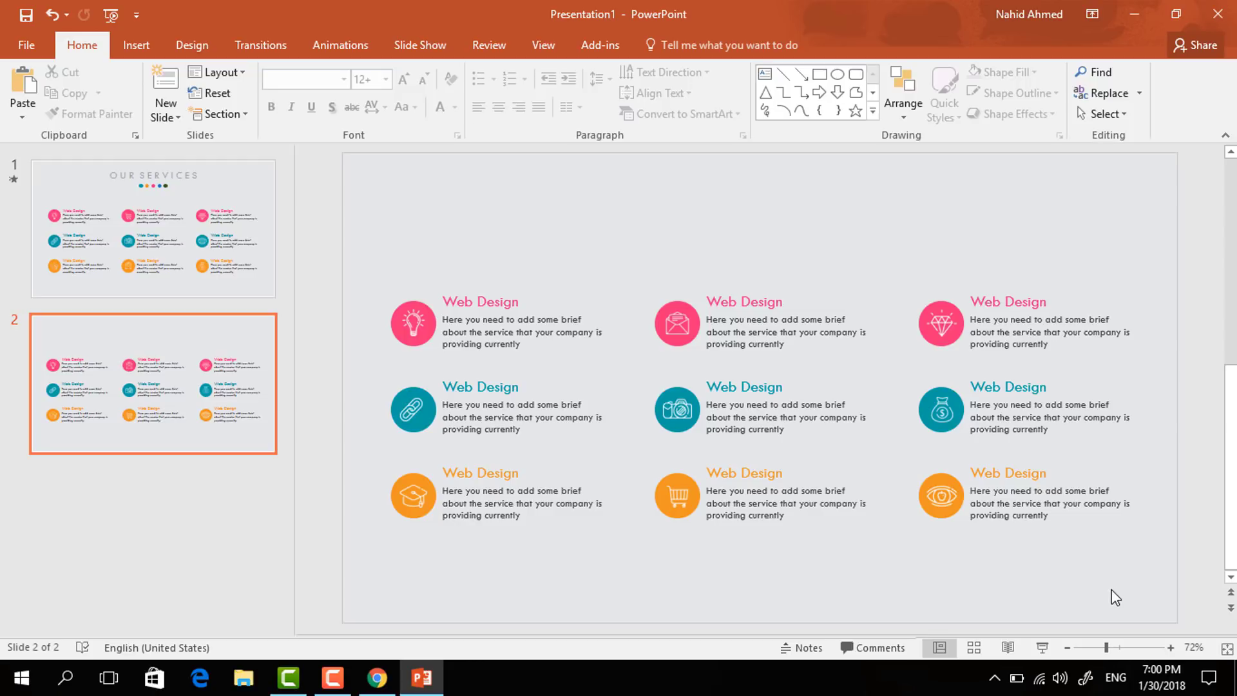
pyautogui.click(264, 268)
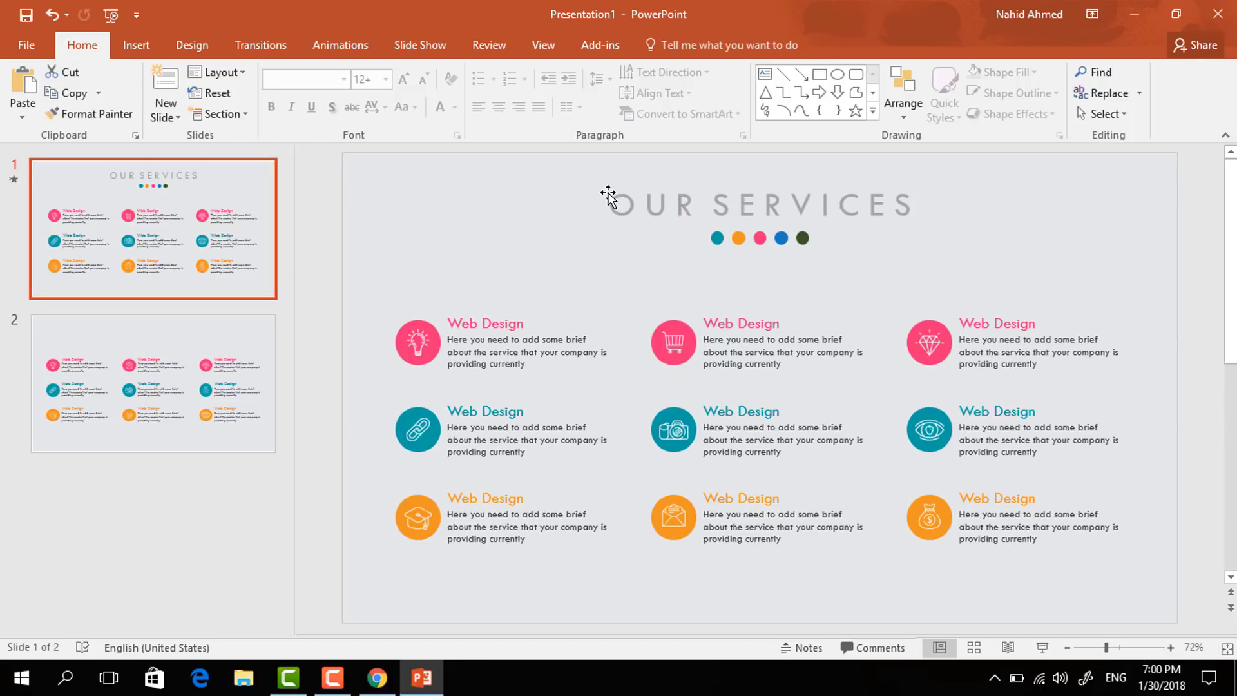
pyautogui.click(608, 195)
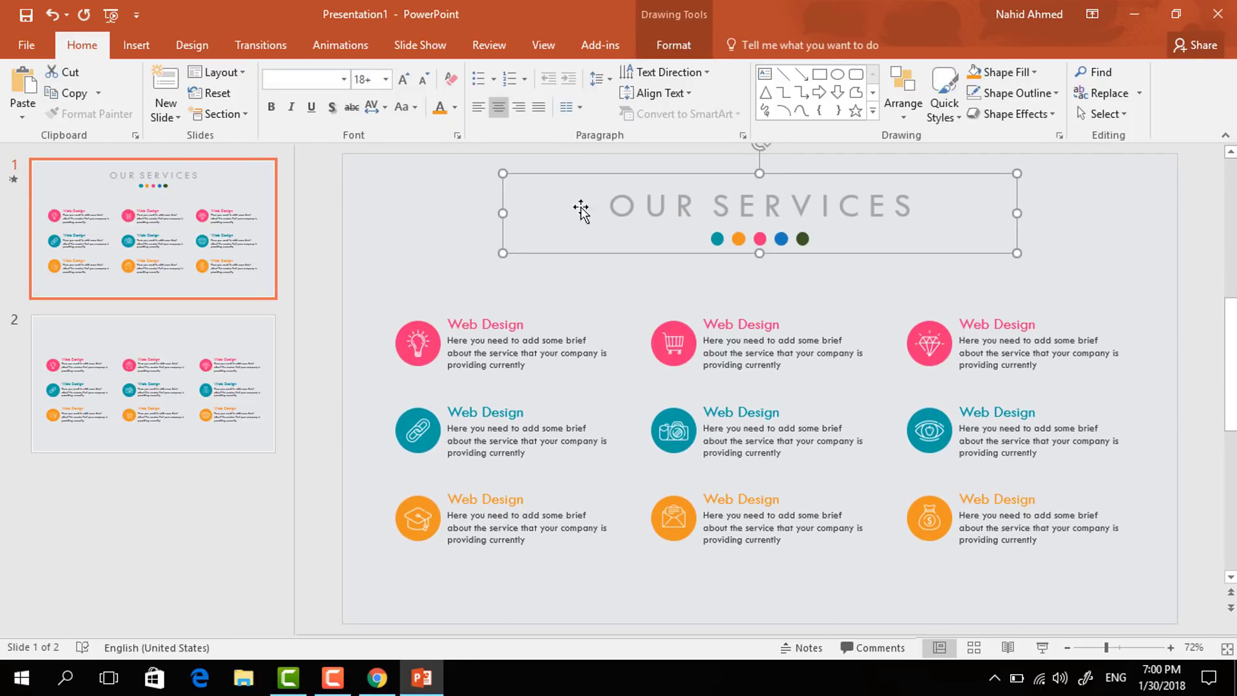
pyautogui.click(261, 366)
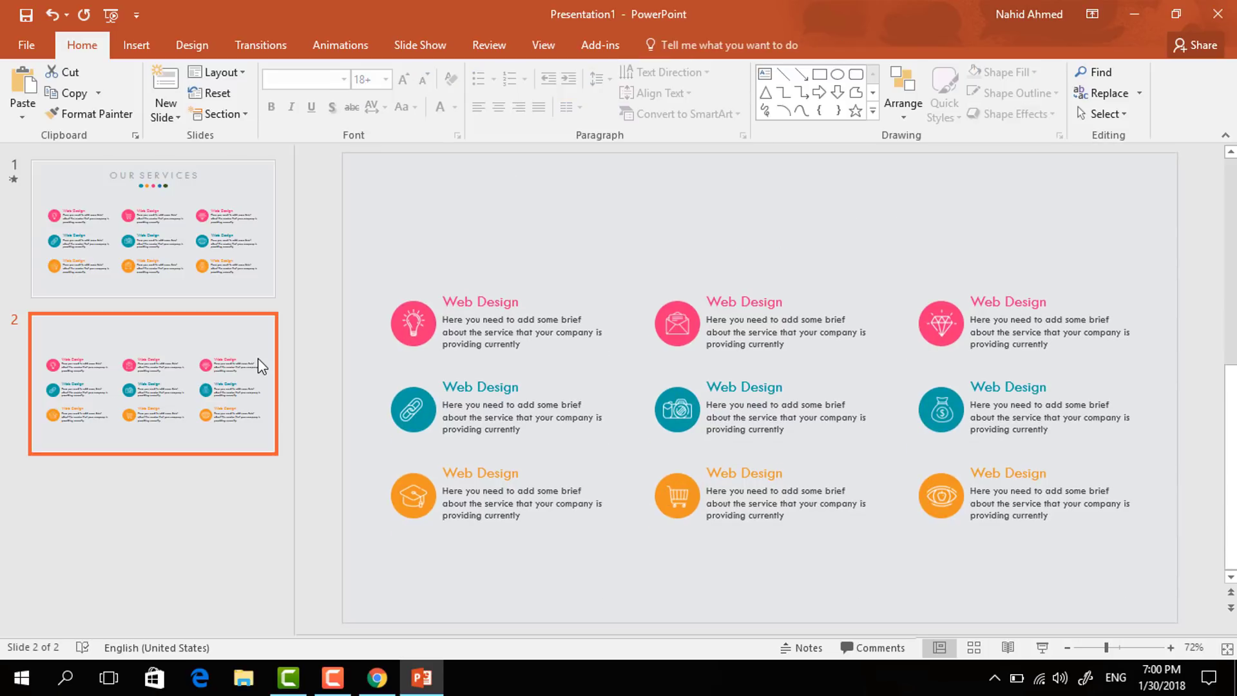
pyautogui.hotkey('ctrl', 'v')
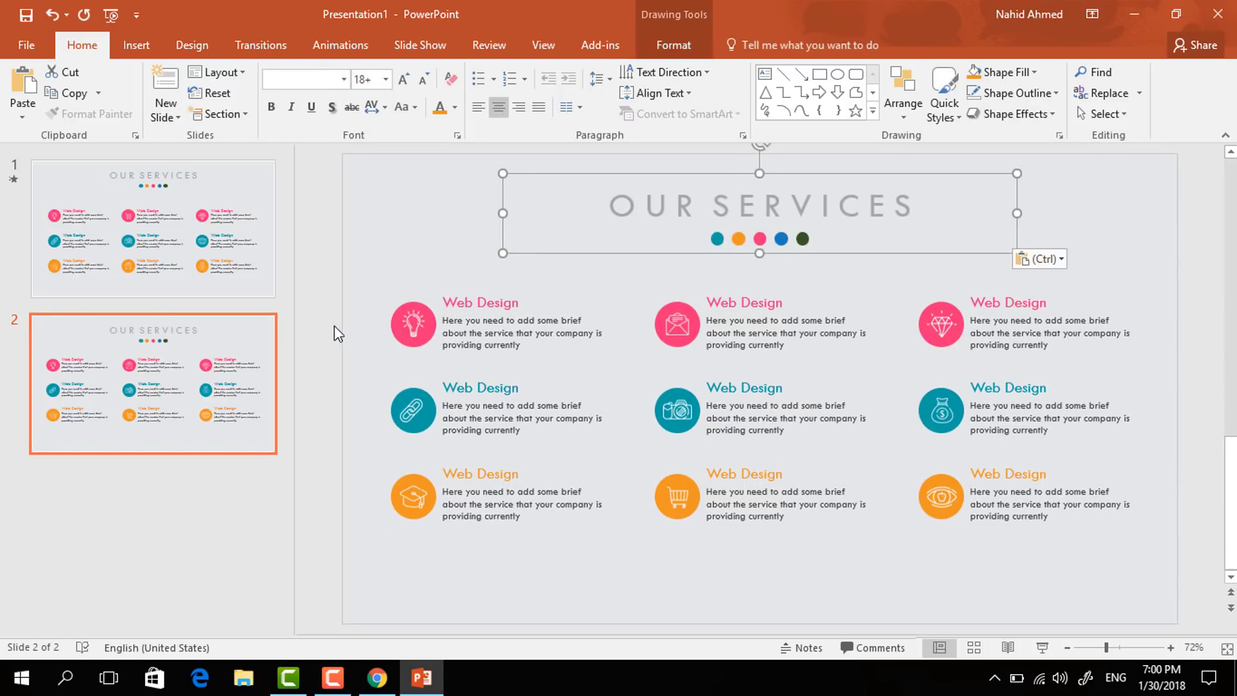
pyautogui.click(326, 421)
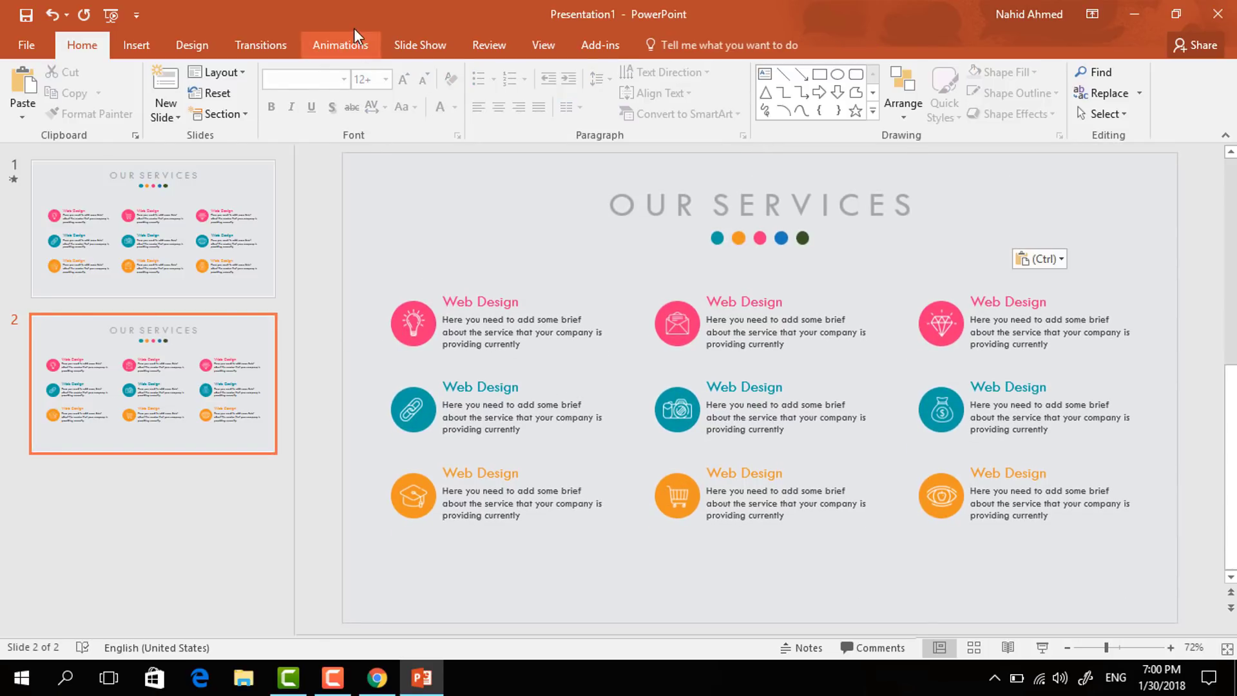
# Give the first Web Design group a Grow & Turn entrance lasting 0.75 seconds
pyautogui.click(362, 45)
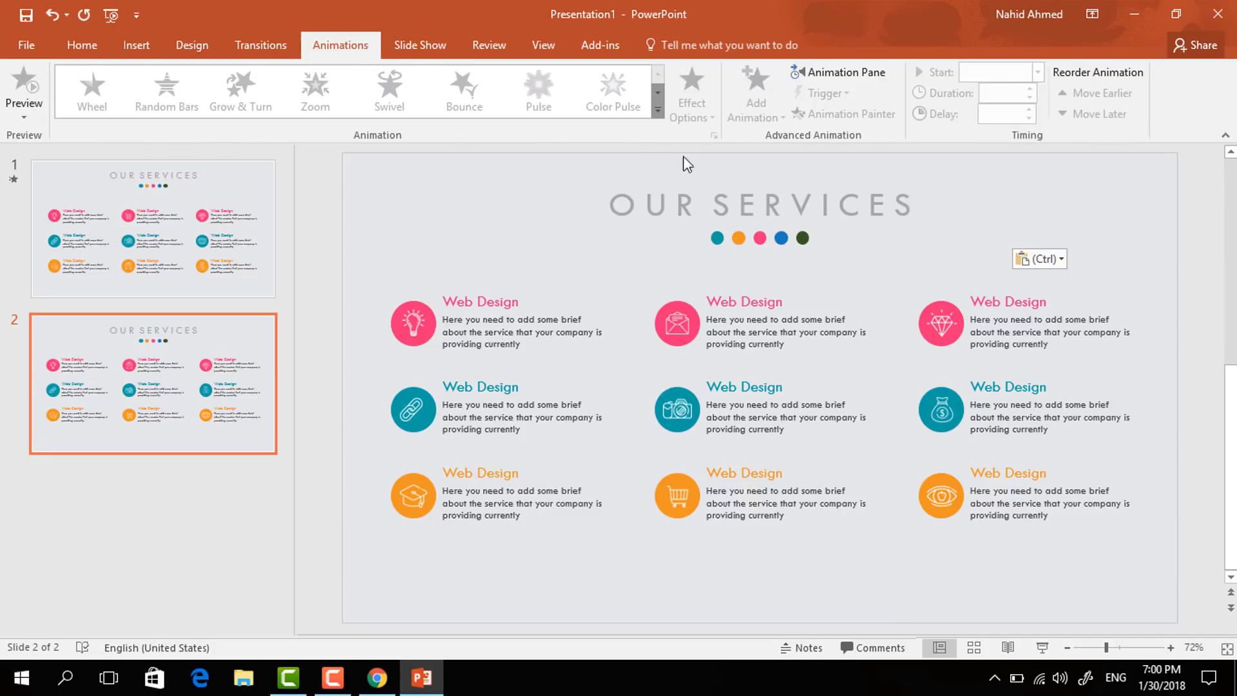
pyautogui.click(873, 71)
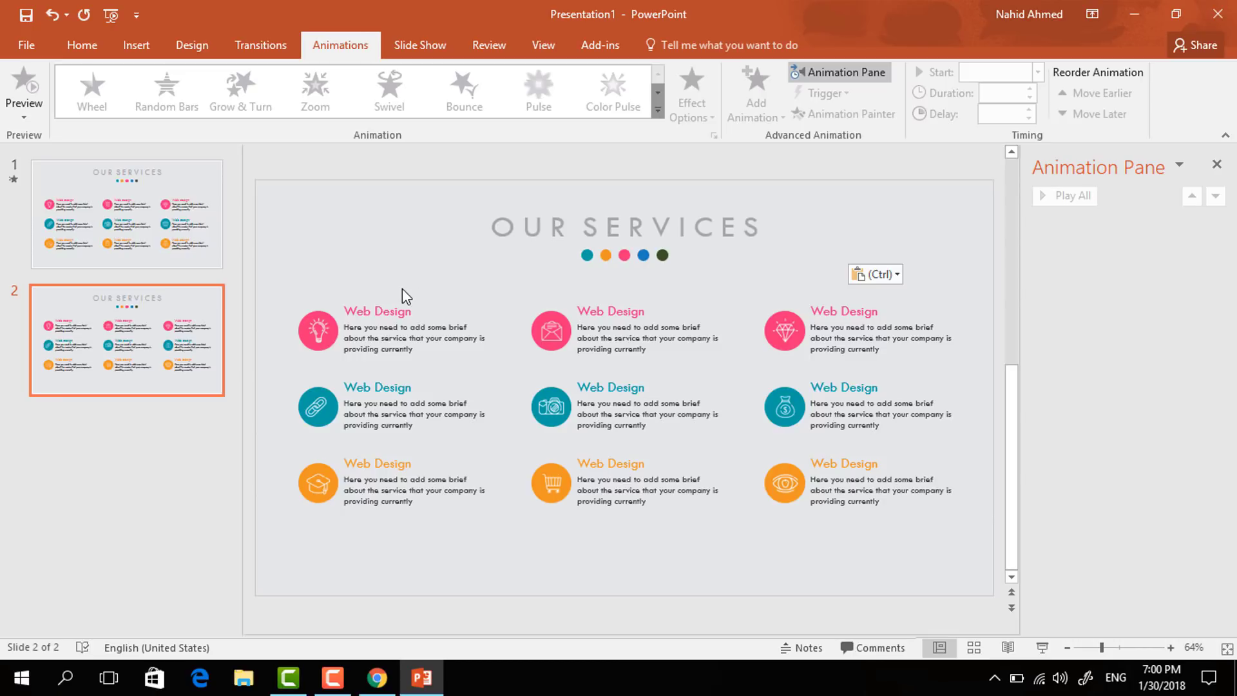
pyautogui.click(426, 315)
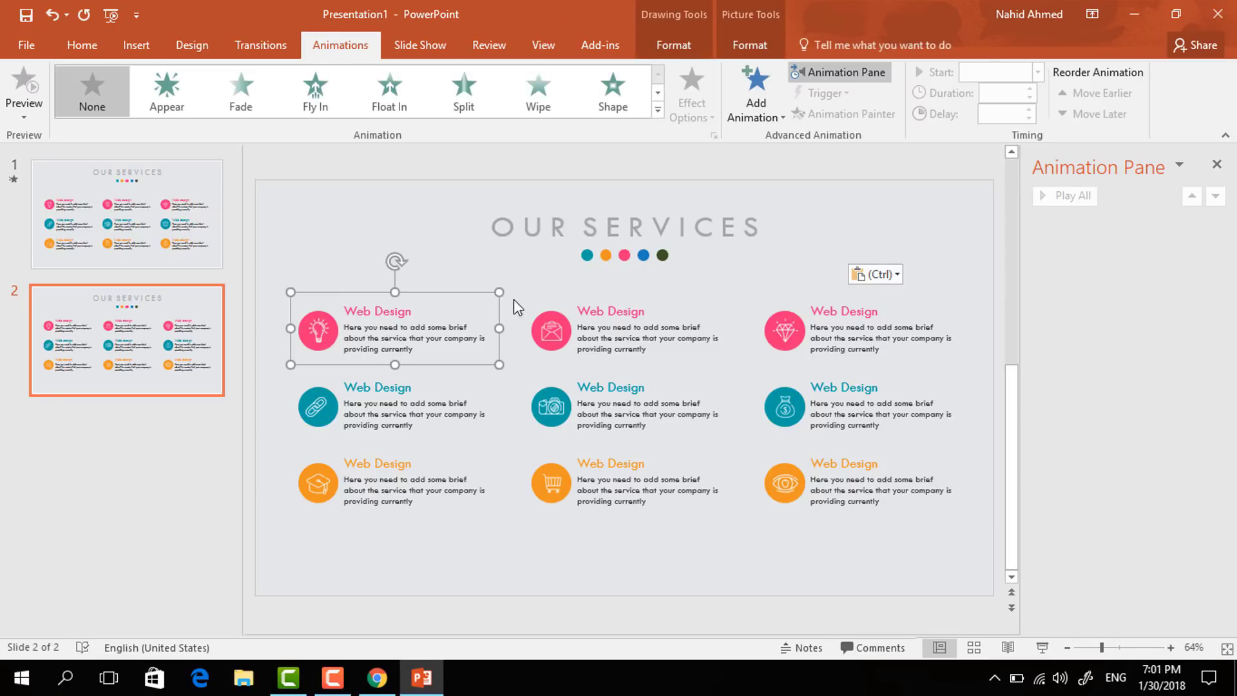
pyautogui.click(754, 118)
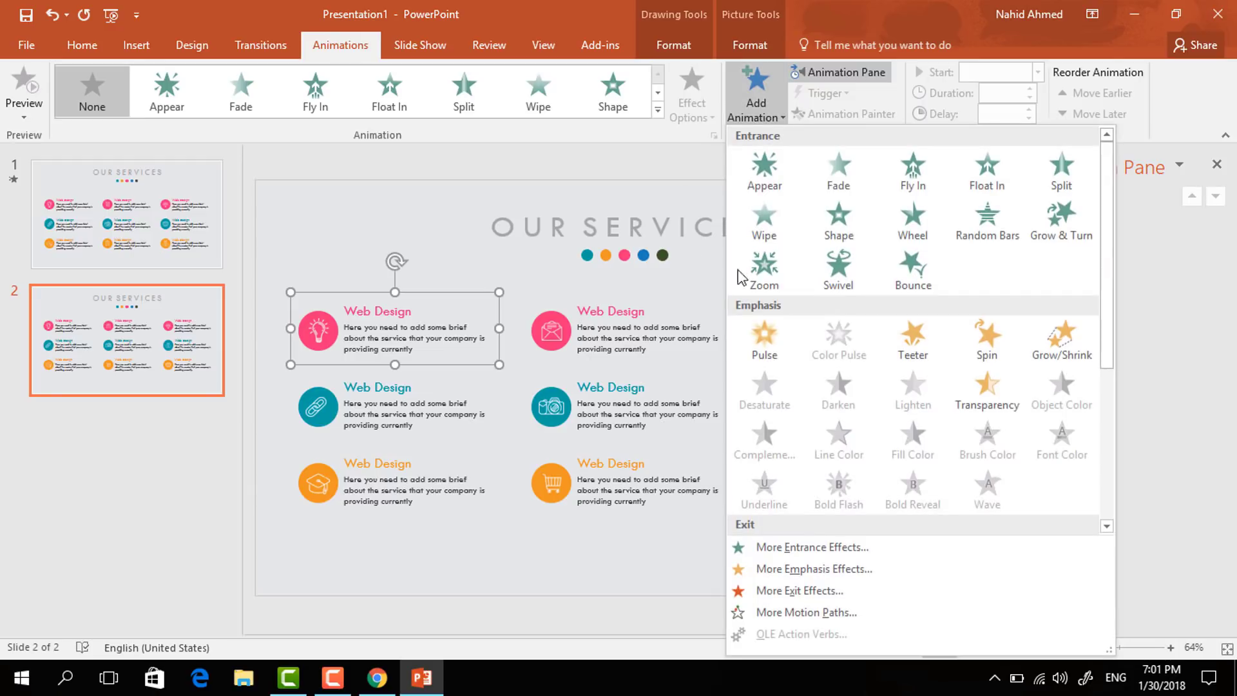
pyautogui.click(1060, 222)
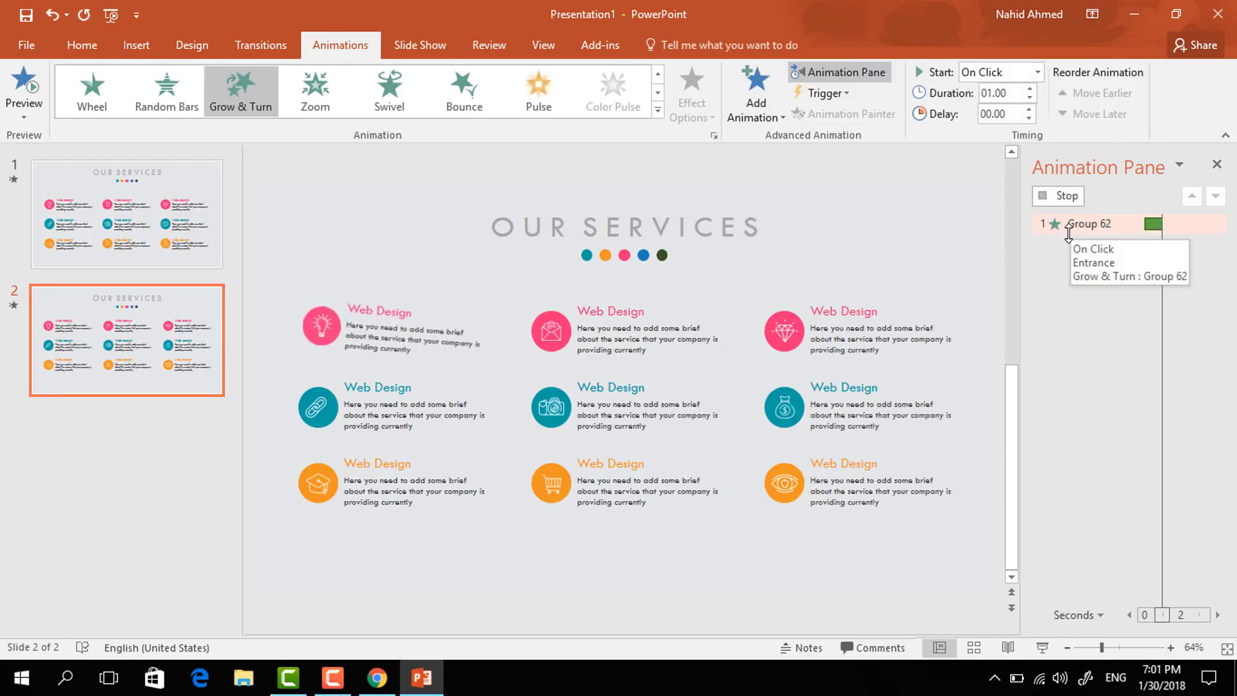
pyautogui.click(1029, 98)
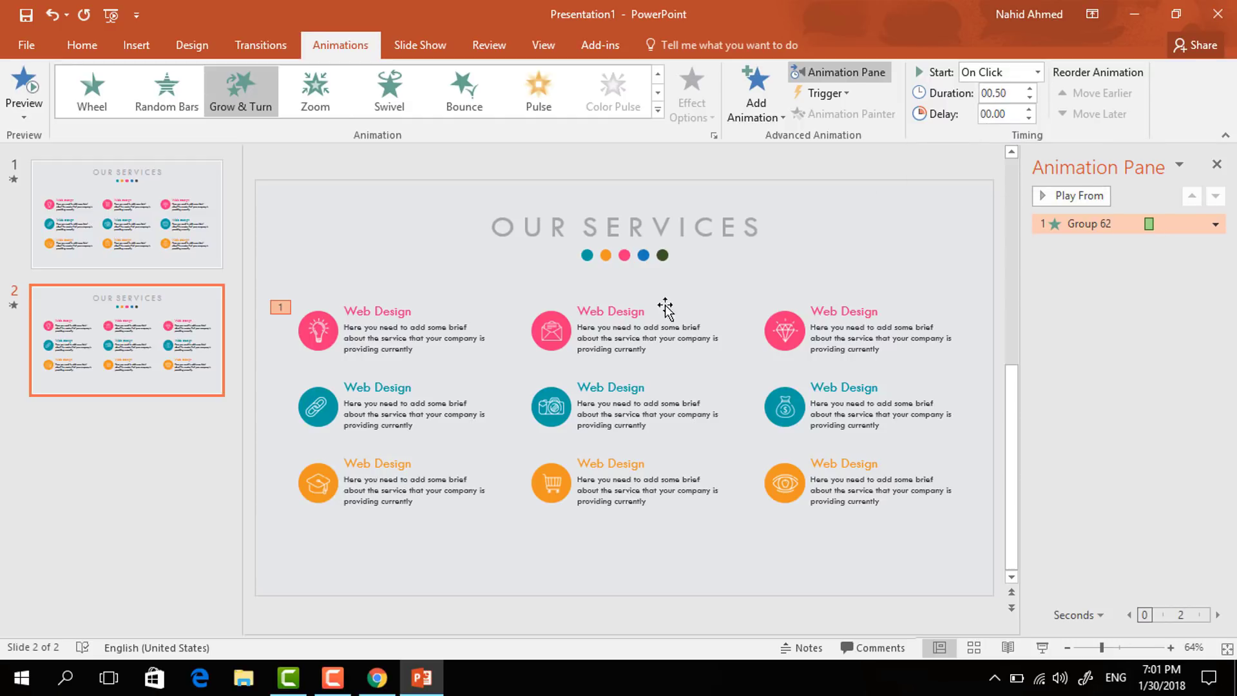
# Add Grow & Turn to the teal link-icon block, starting After Previous
pyautogui.click(390, 381)
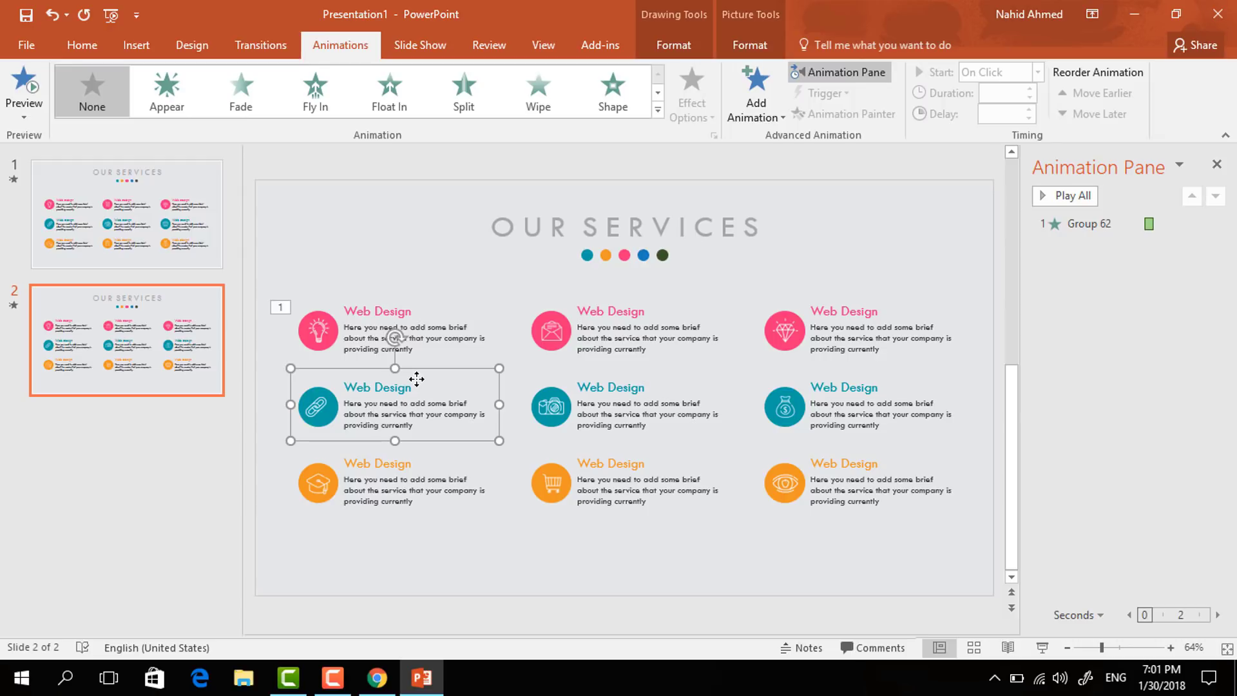
pyautogui.click(755, 97)
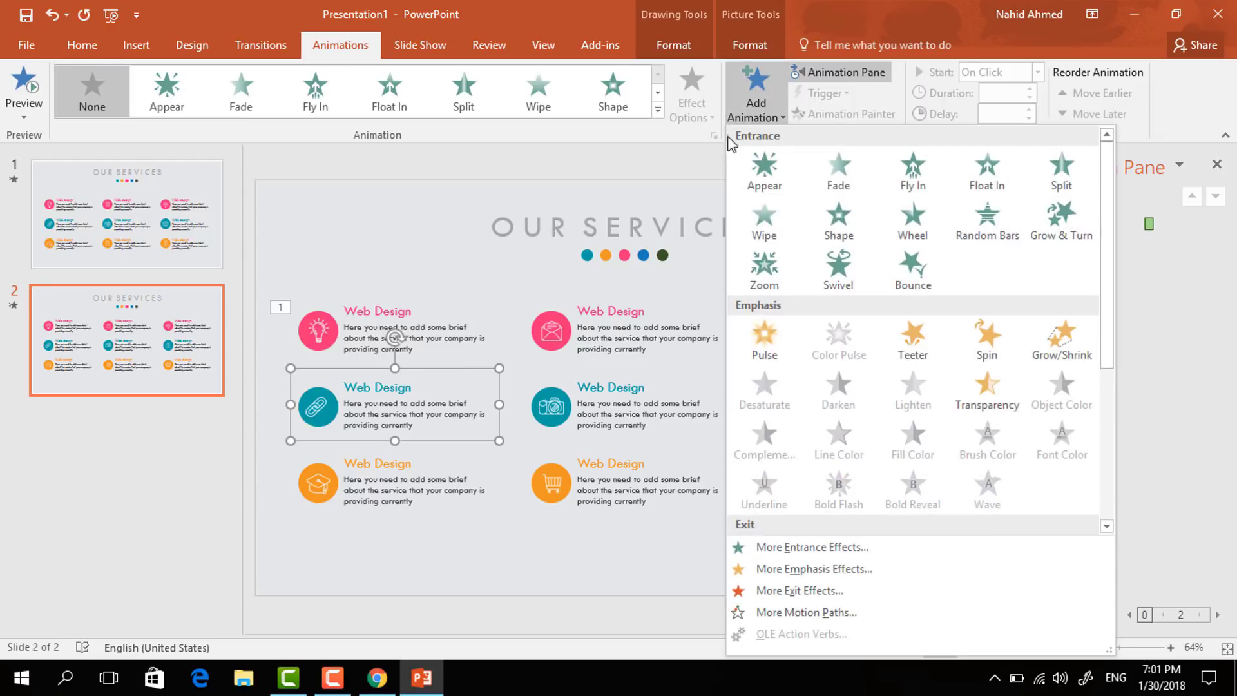
pyautogui.click(1083, 223)
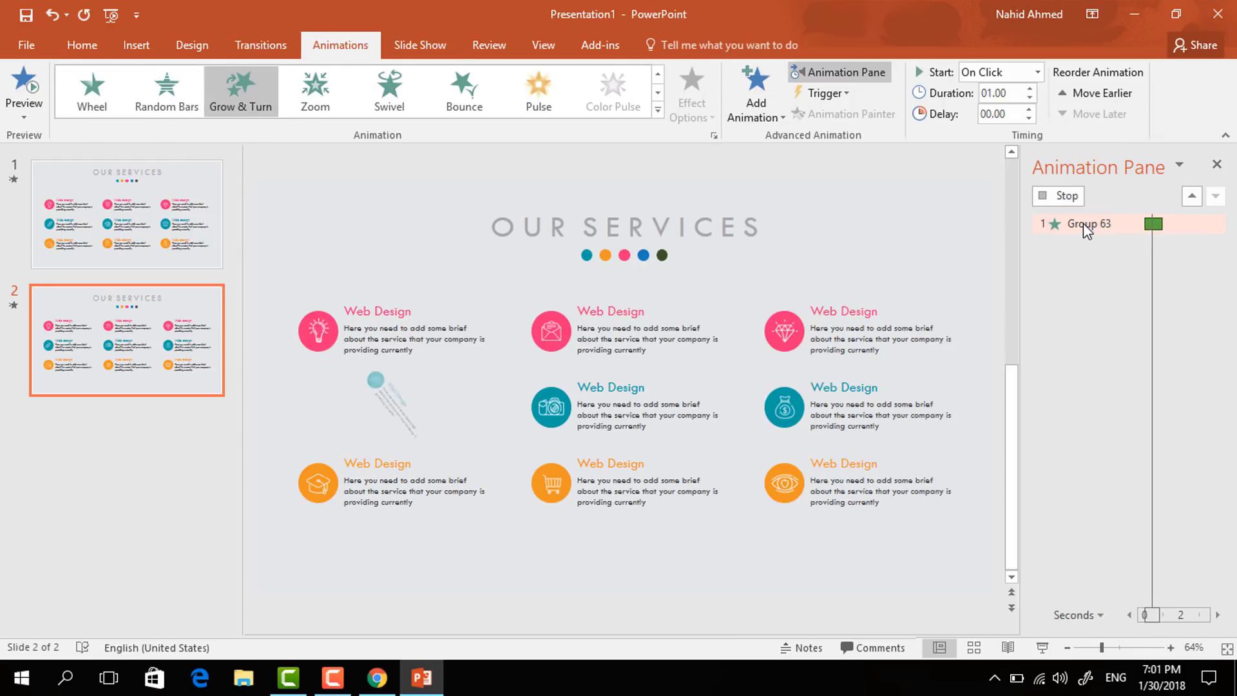
pyautogui.click(1037, 72)
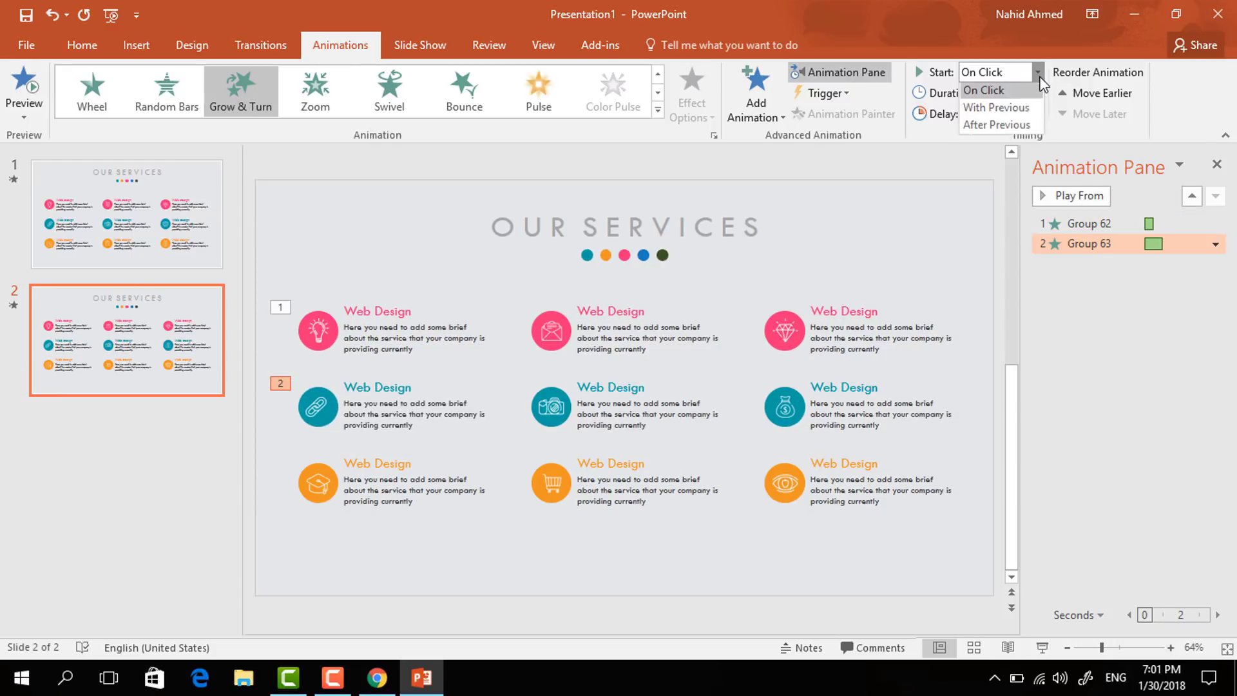
pyautogui.click(992, 128)
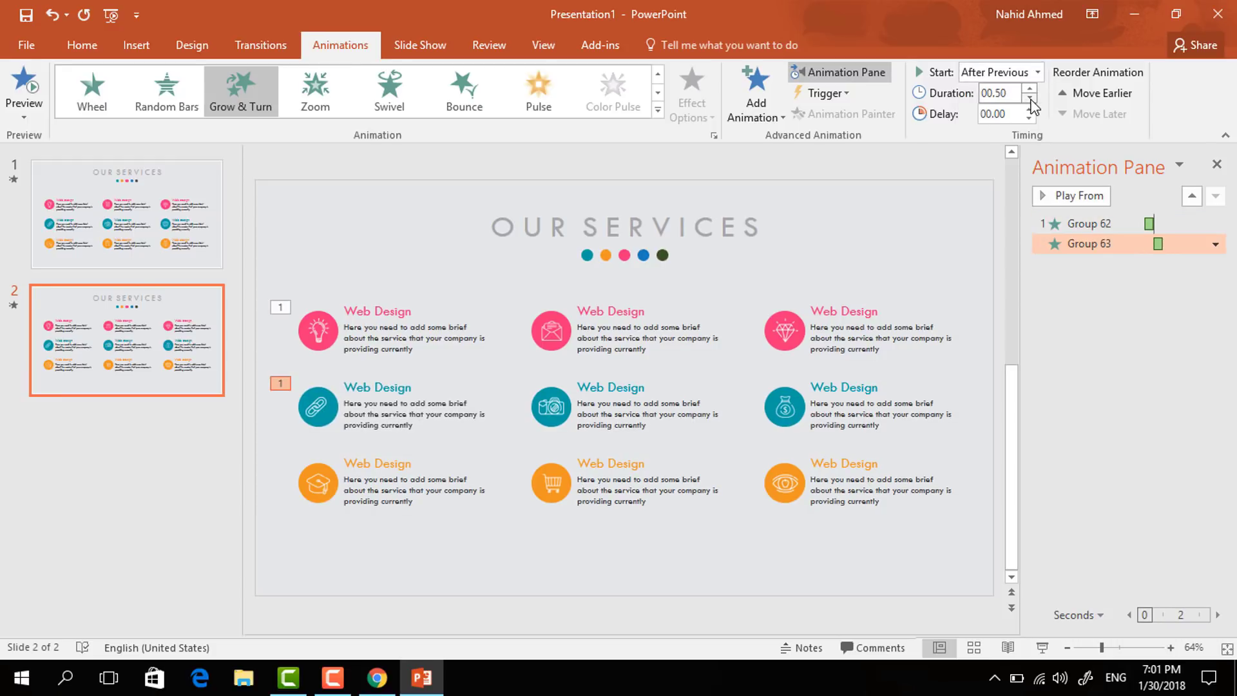
# Give the graduation-cap block a Grow & Turn entrance, After Previous, lasting 0.50 seconds
pyautogui.click(416, 458)
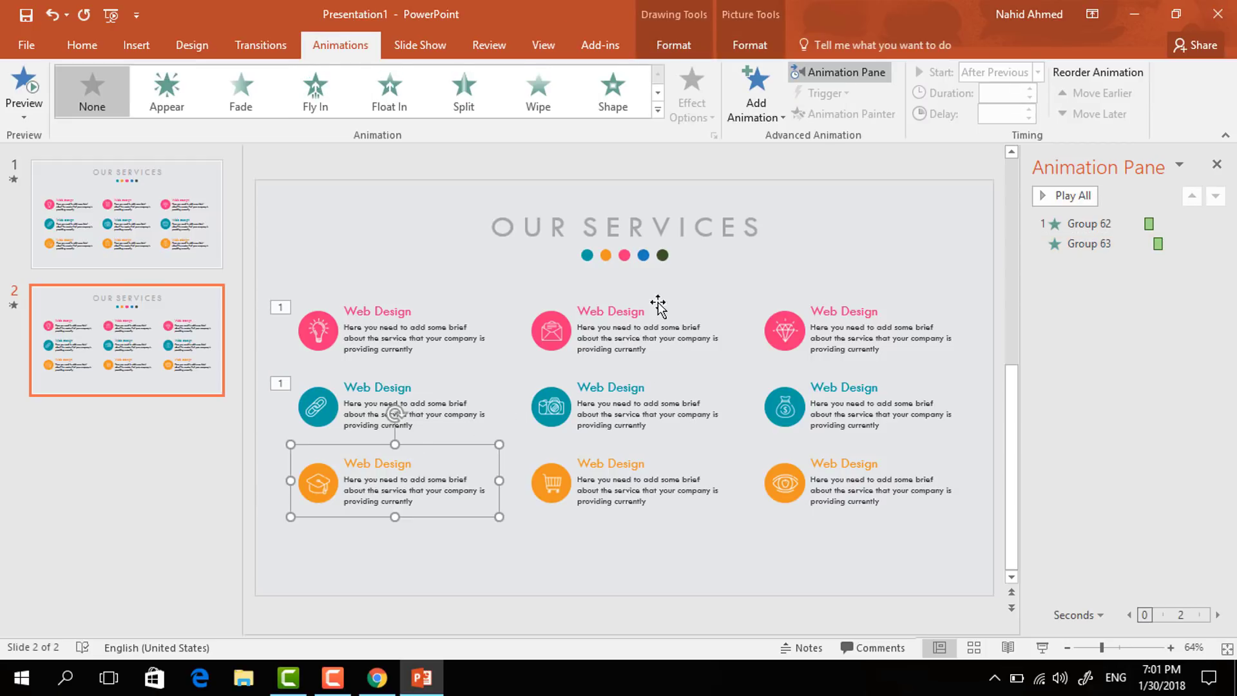
pyautogui.click(751, 115)
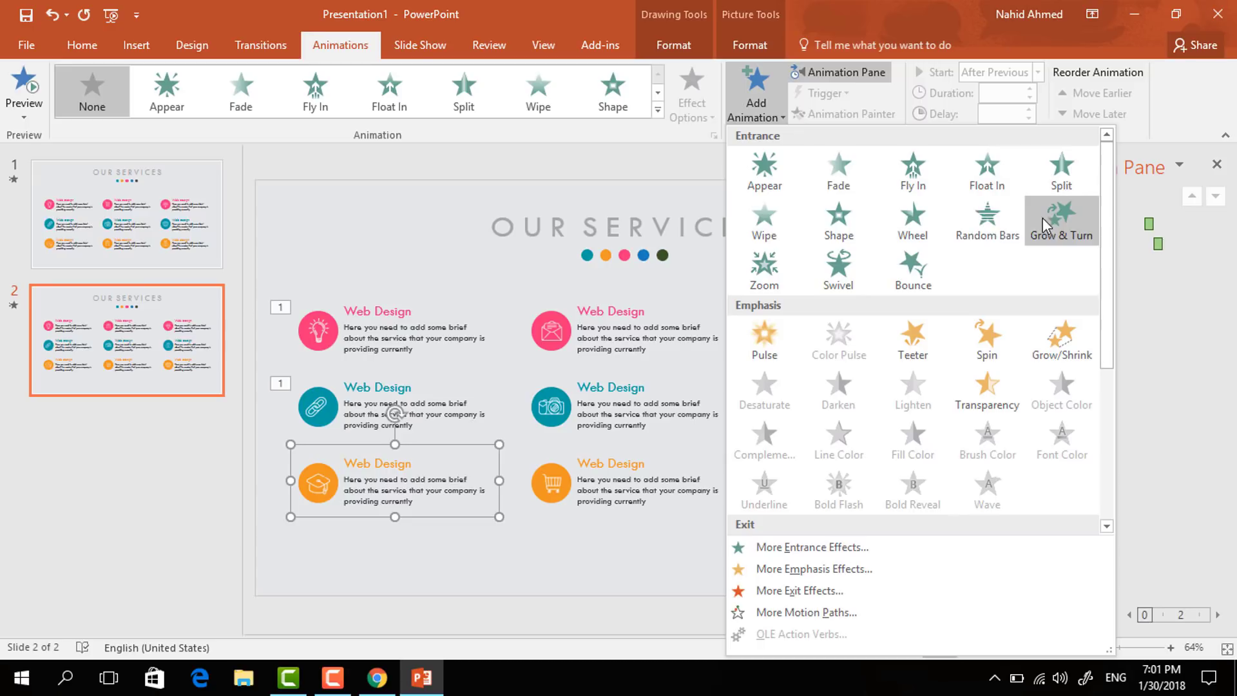
pyautogui.click(1054, 219)
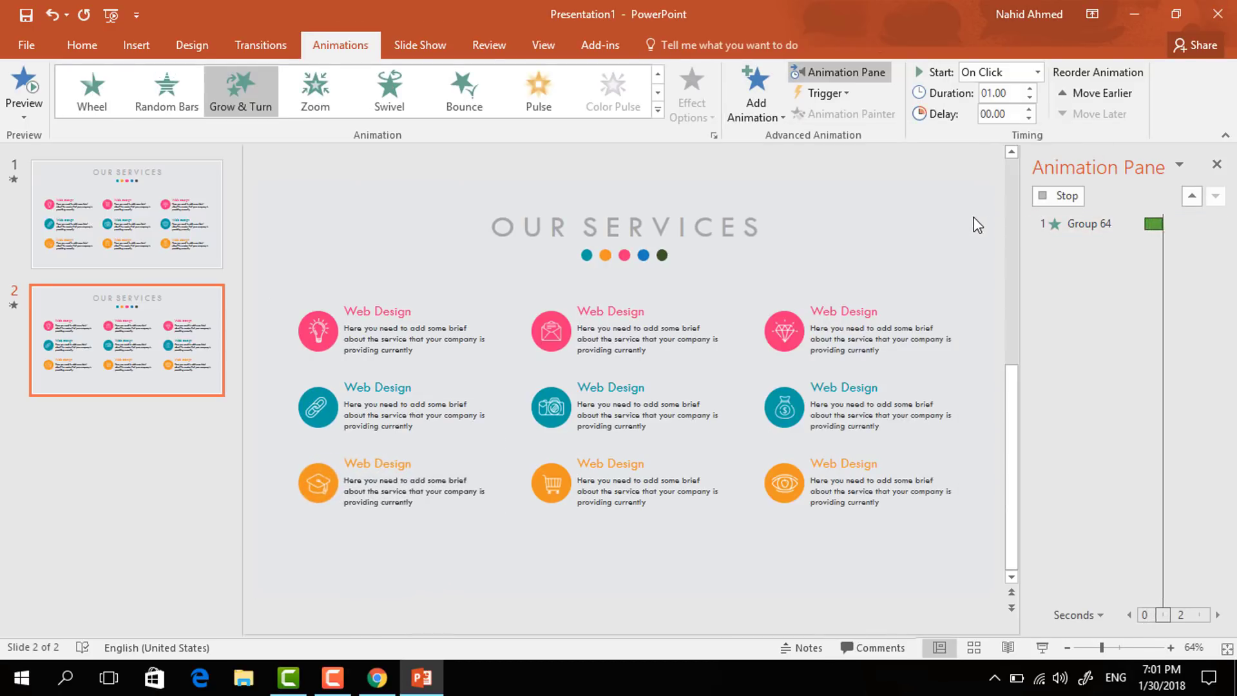
pyautogui.click(1036, 72)
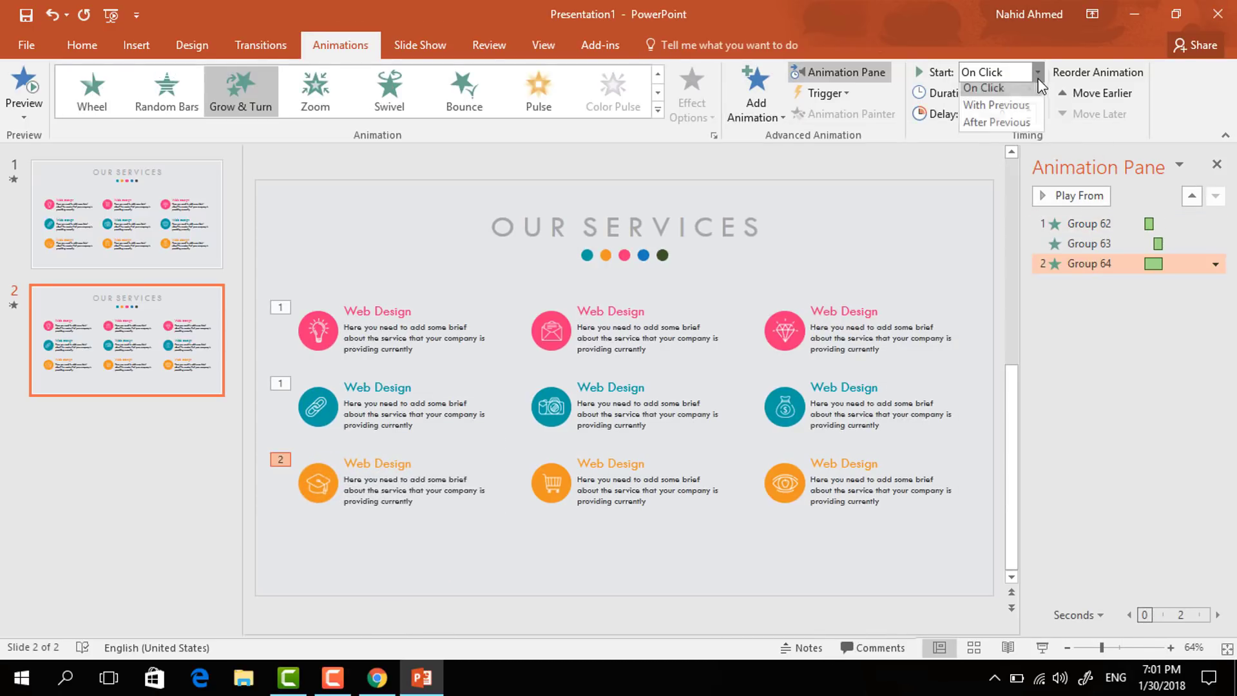
pyautogui.click(983, 130)
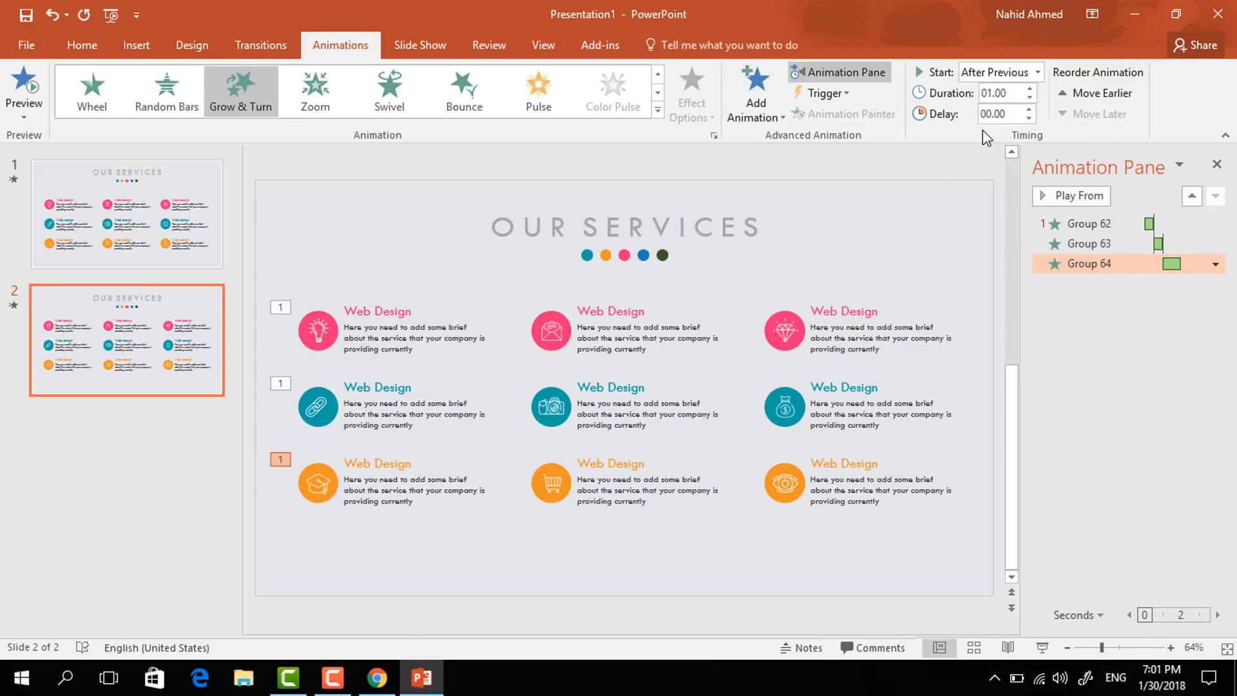
pyautogui.click(1030, 99)
# Give the envelope block a Grow & Turn entrance starting After Previous
pyautogui.click(642, 311)
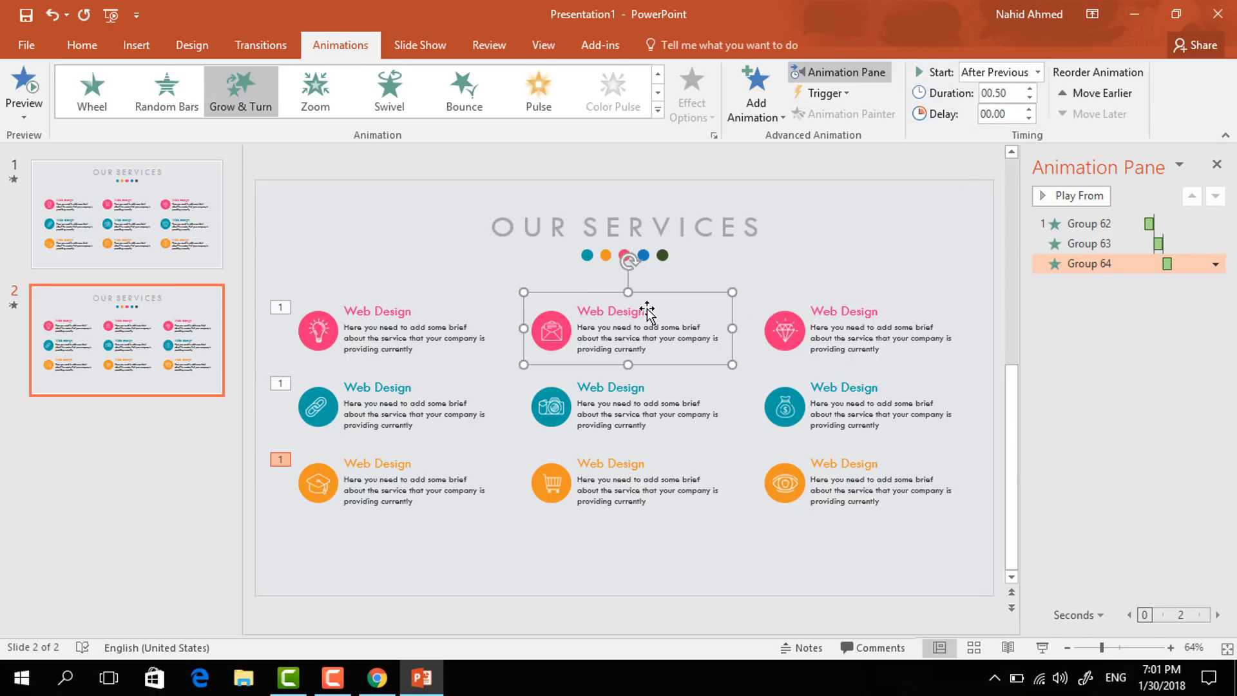
pyautogui.click(763, 102)
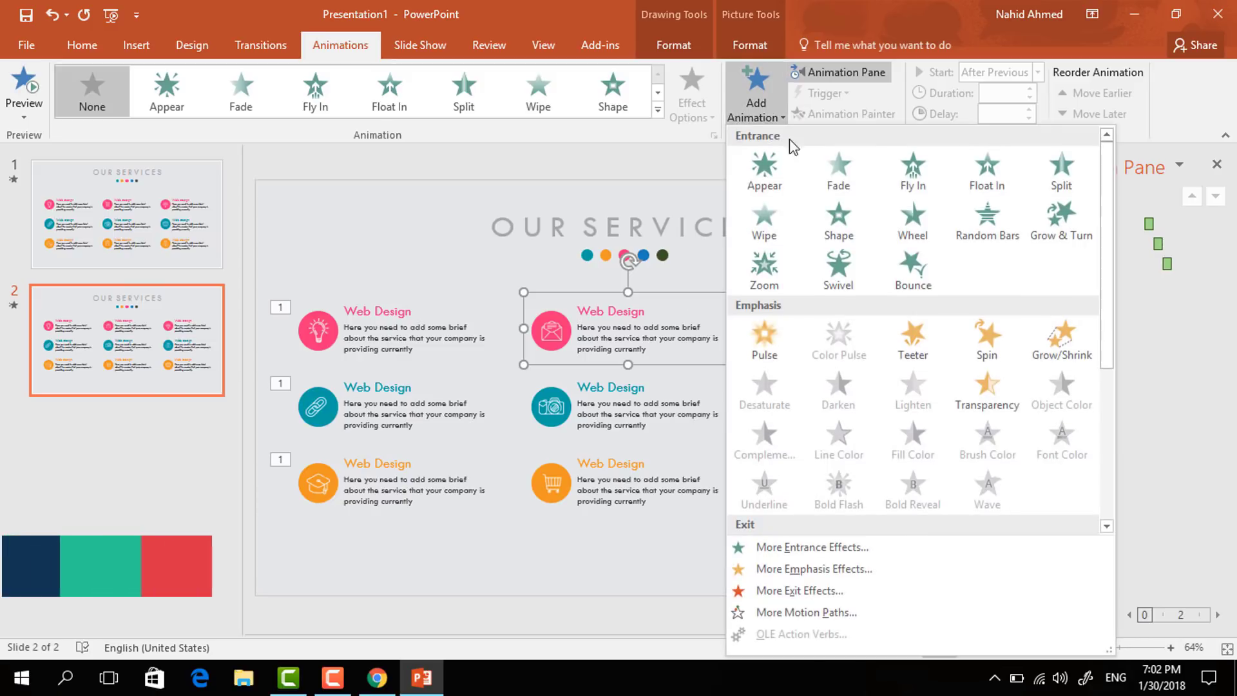
pyautogui.click(1070, 236)
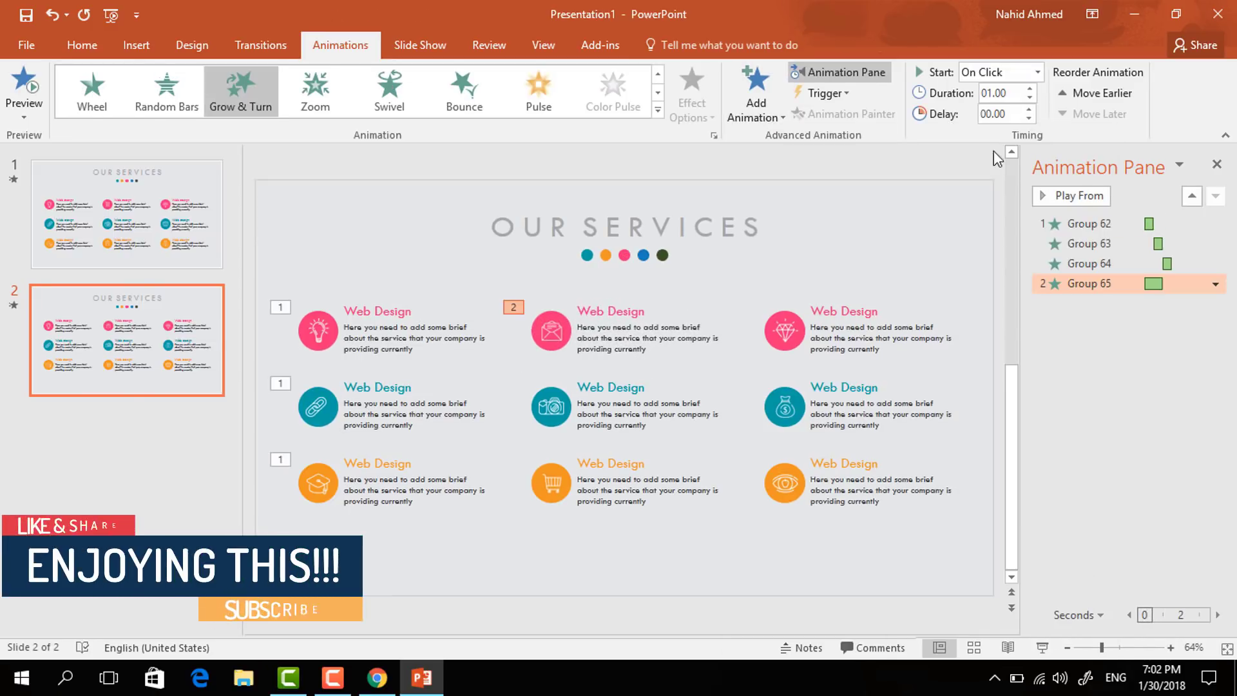
pyautogui.click(1038, 72)
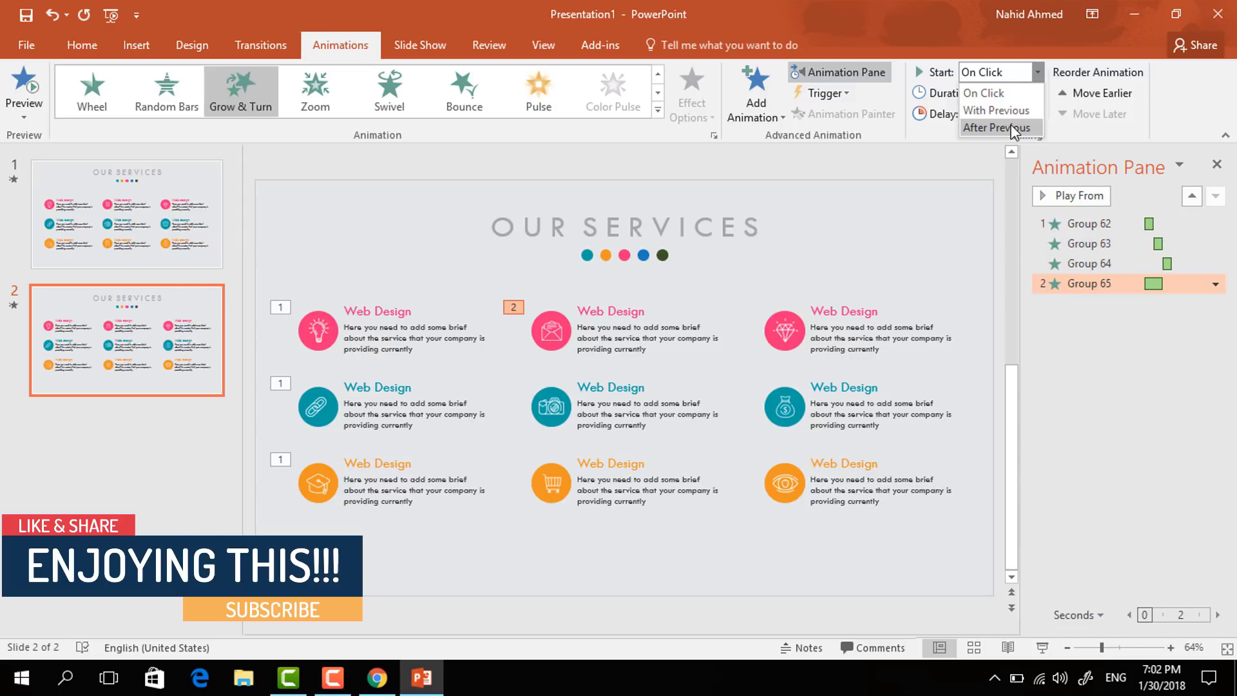
pyautogui.click(999, 127)
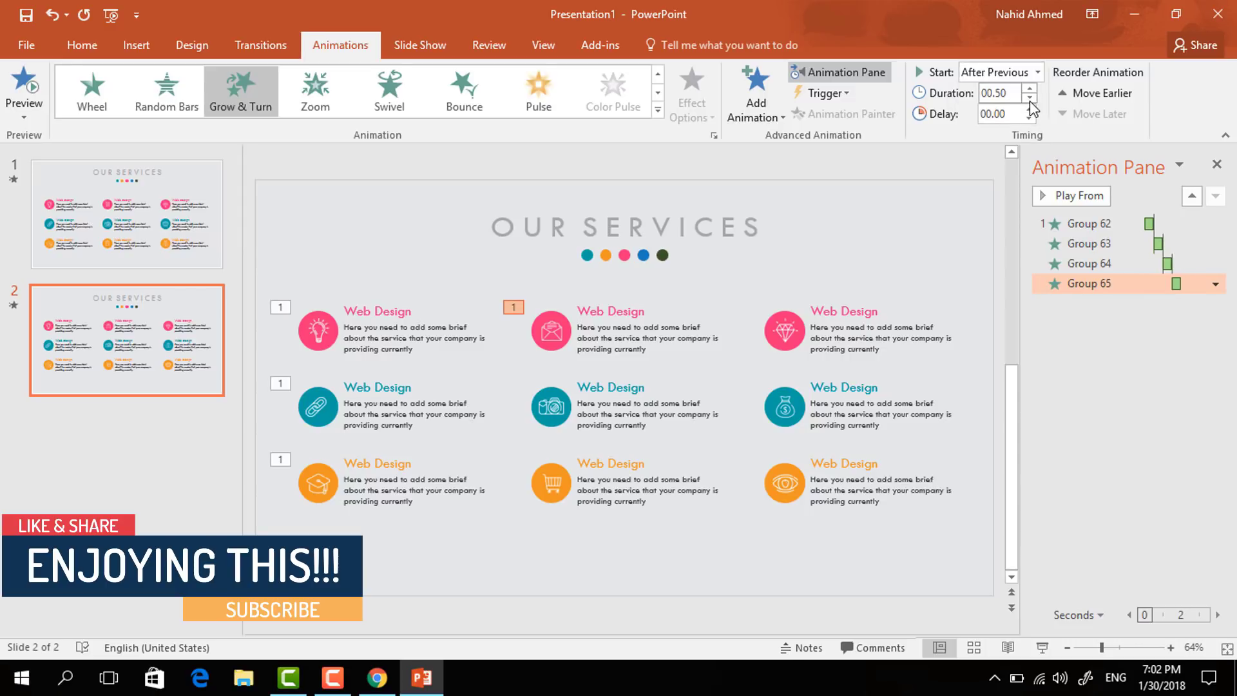
# Give the centre camera block a Grow & Turn entrance, After Previous, lasting 0.50 seconds
pyautogui.click(635, 386)
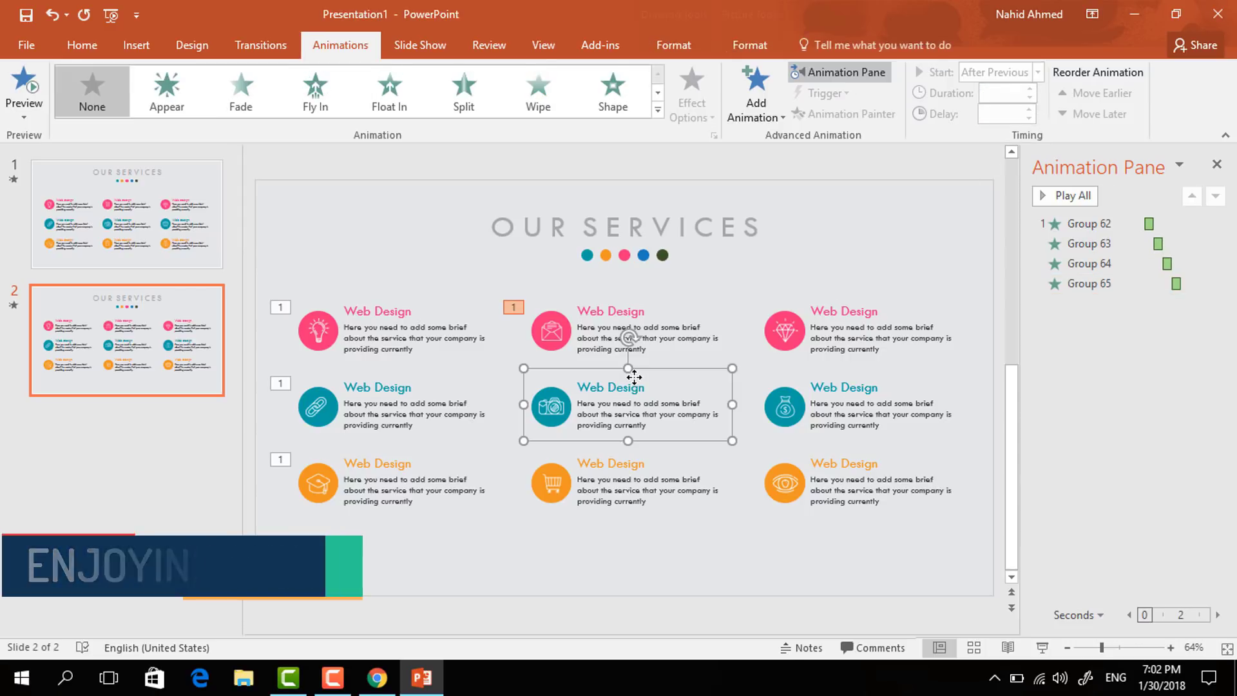
pyautogui.click(768, 99)
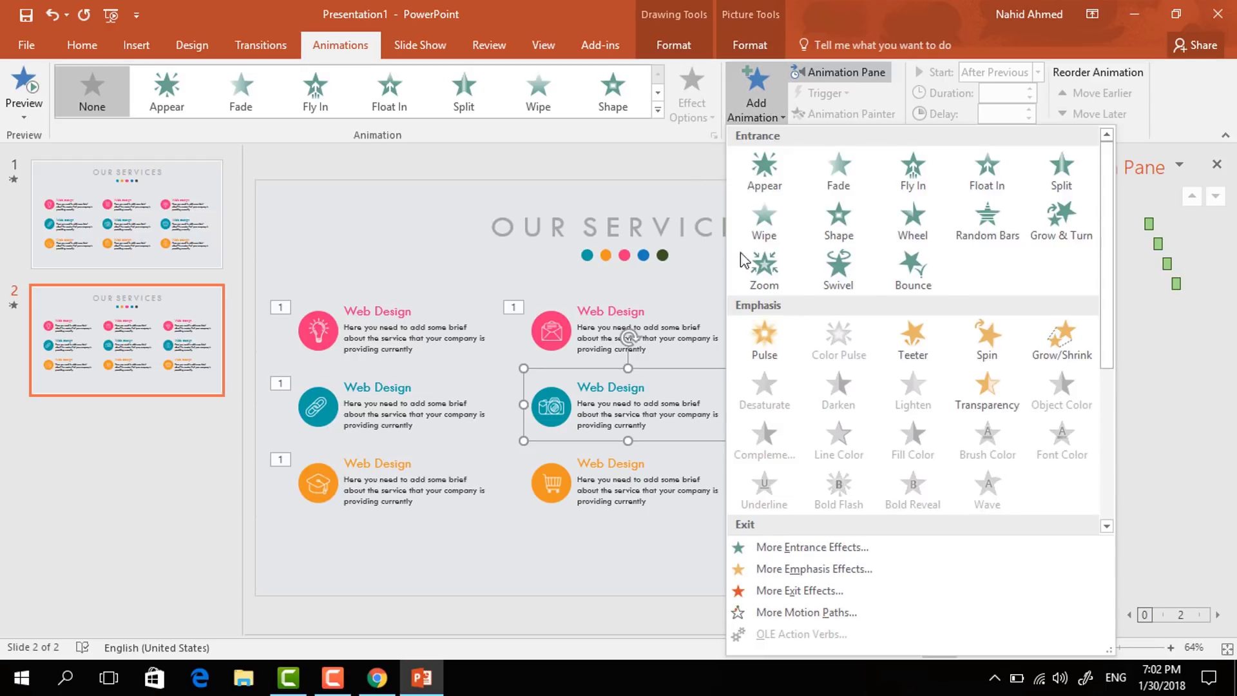
pyautogui.click(1068, 225)
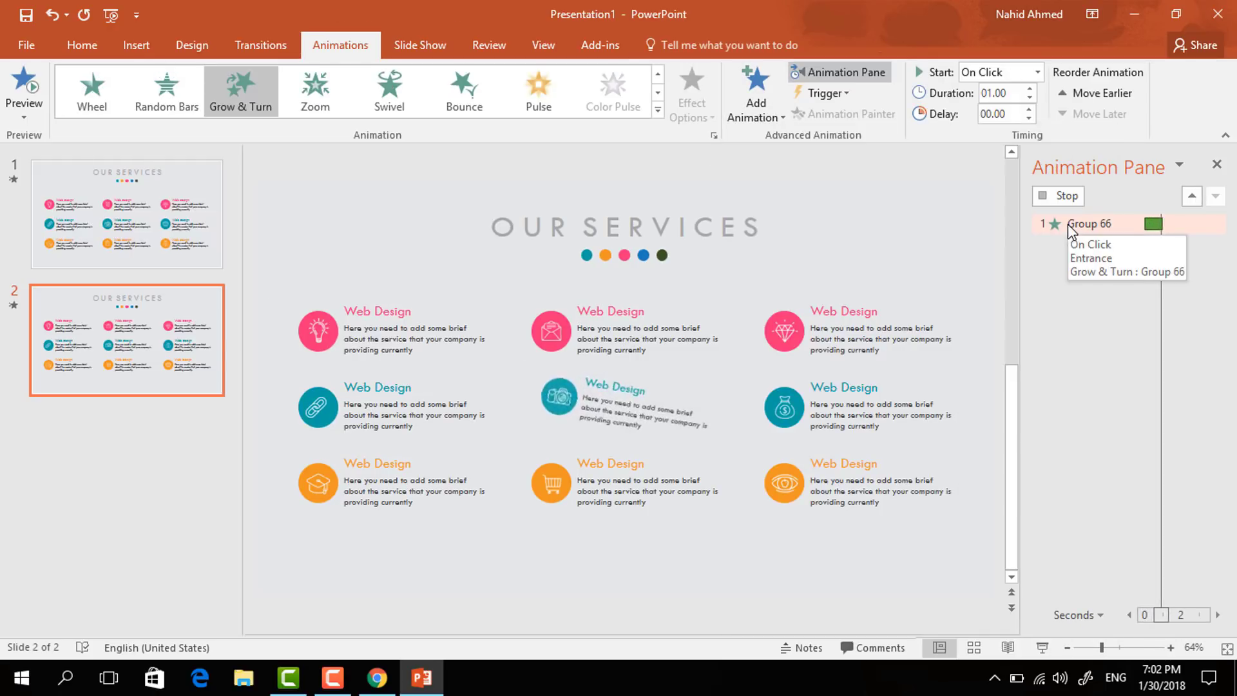
pyautogui.click(1038, 72)
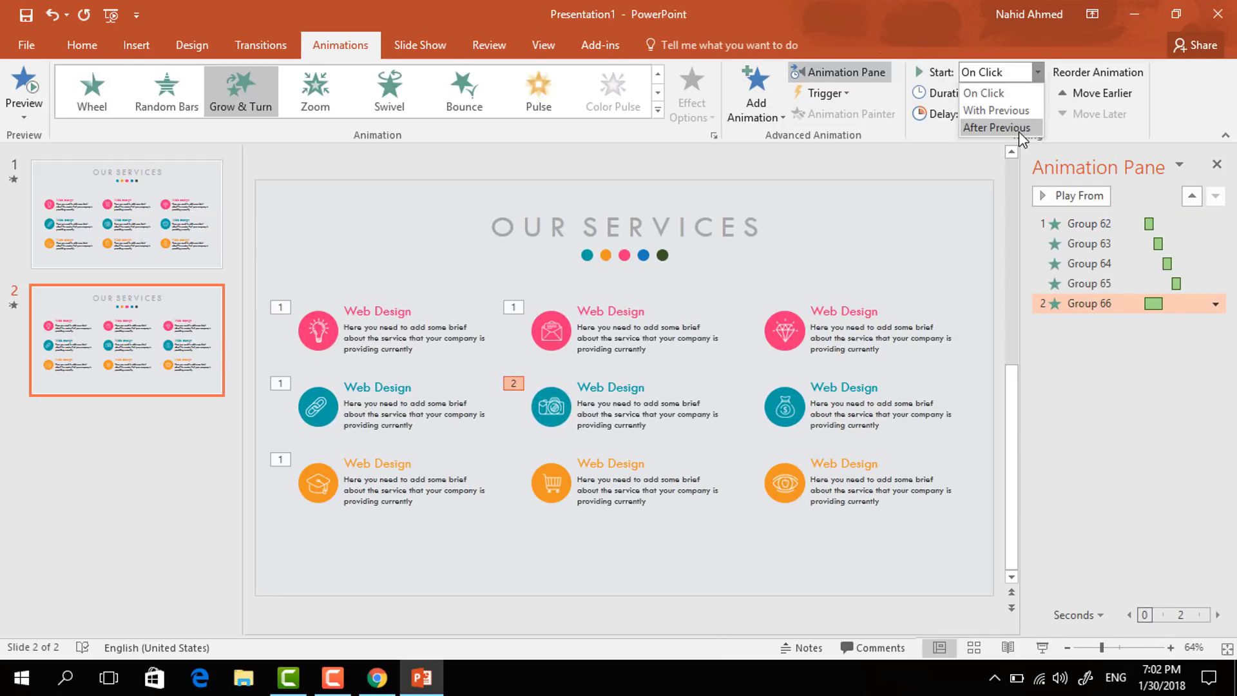
pyautogui.click(1019, 131)
pyautogui.click(1029, 99)
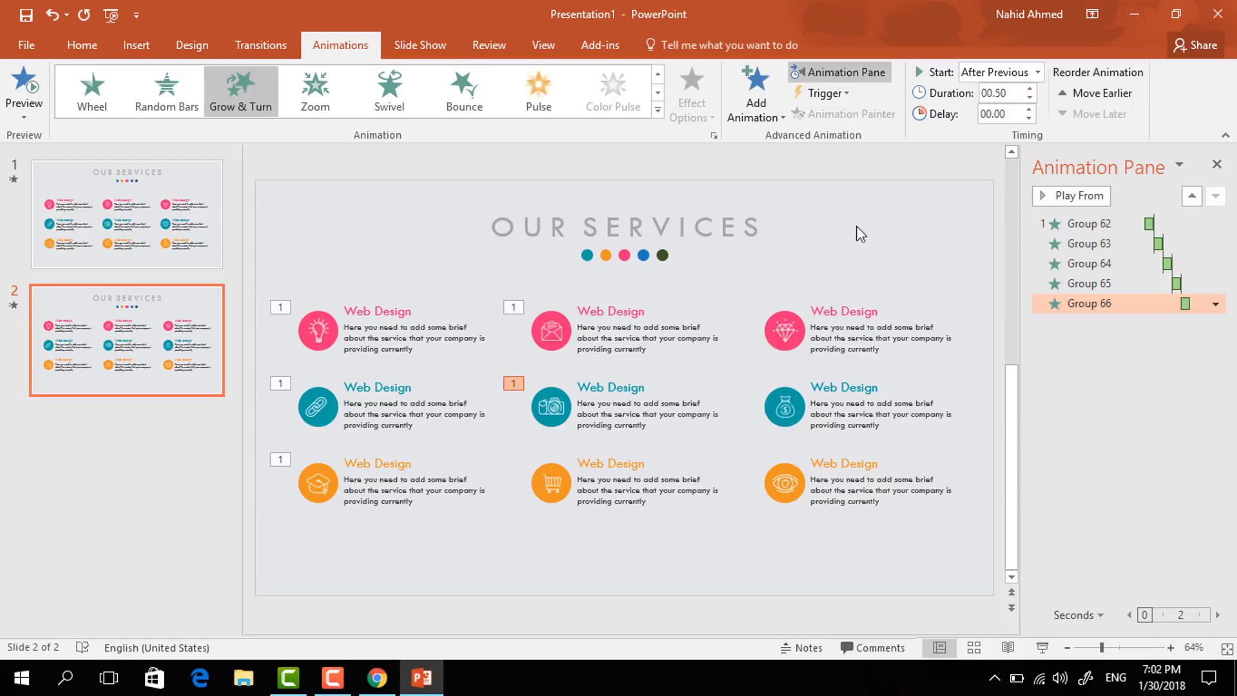
pyautogui.click(653, 380)
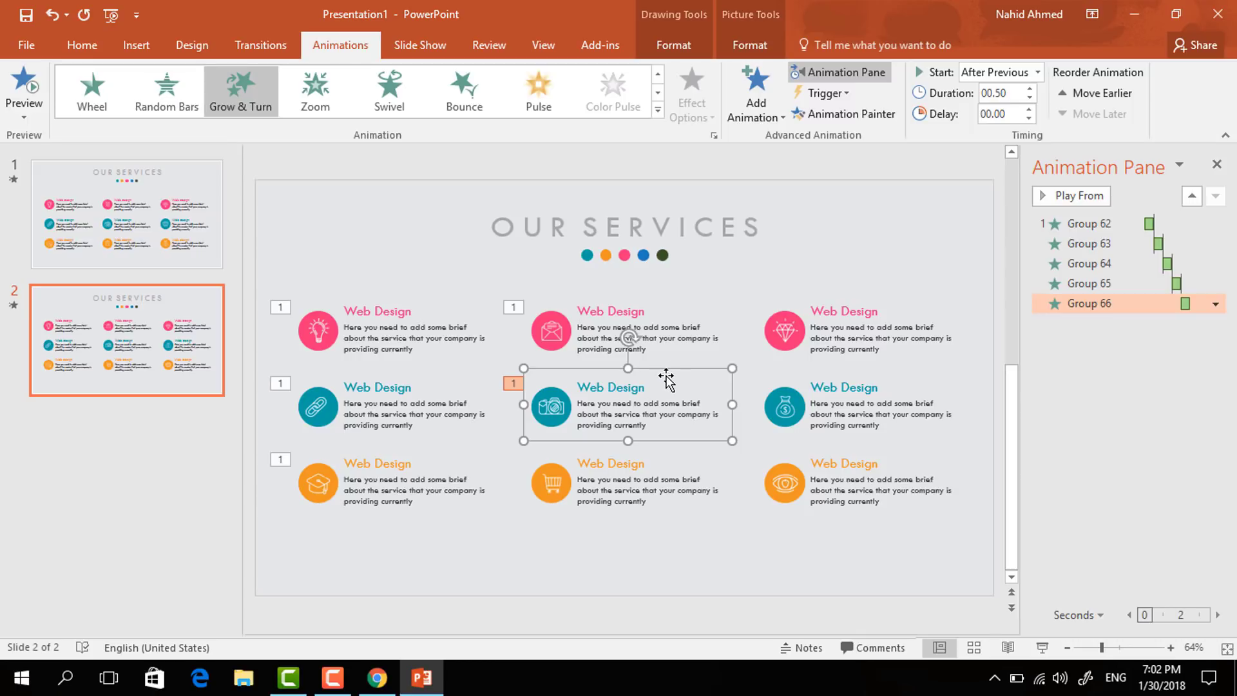
# Copy the camera block's Grow & Turn animation onto the cart, diamond, money-bag and eye blocks with Animation Painter
pyautogui.click(840, 114)
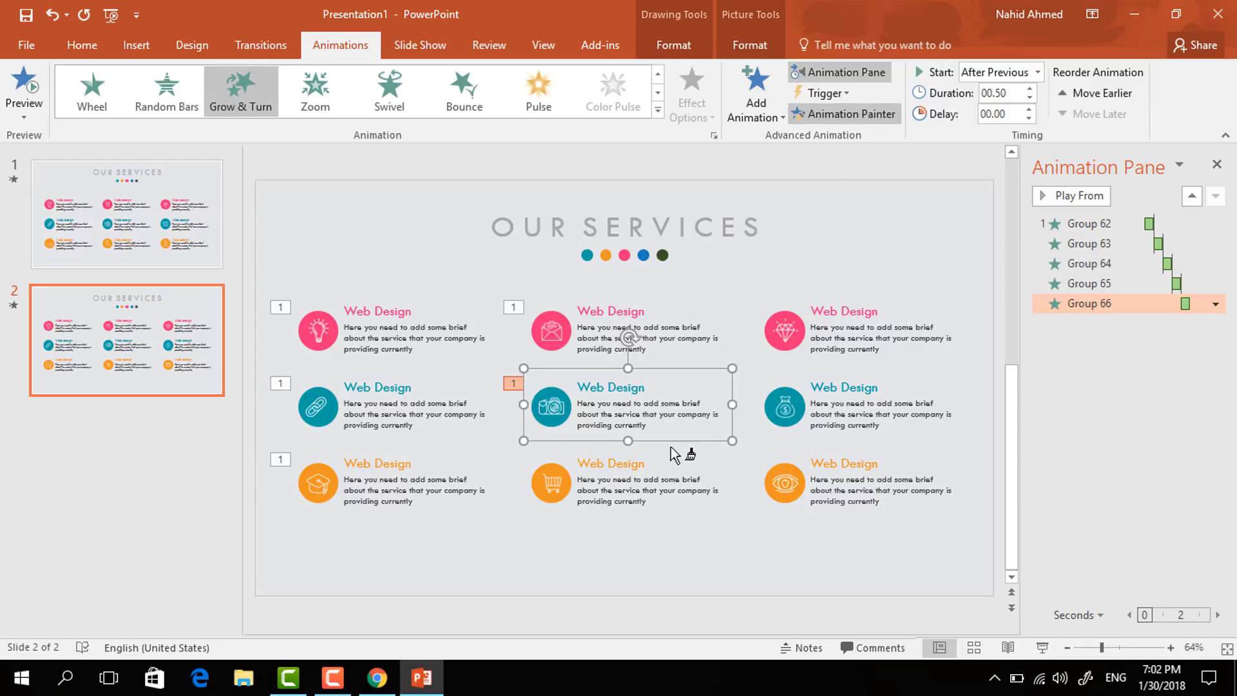
pyautogui.click(647, 465)
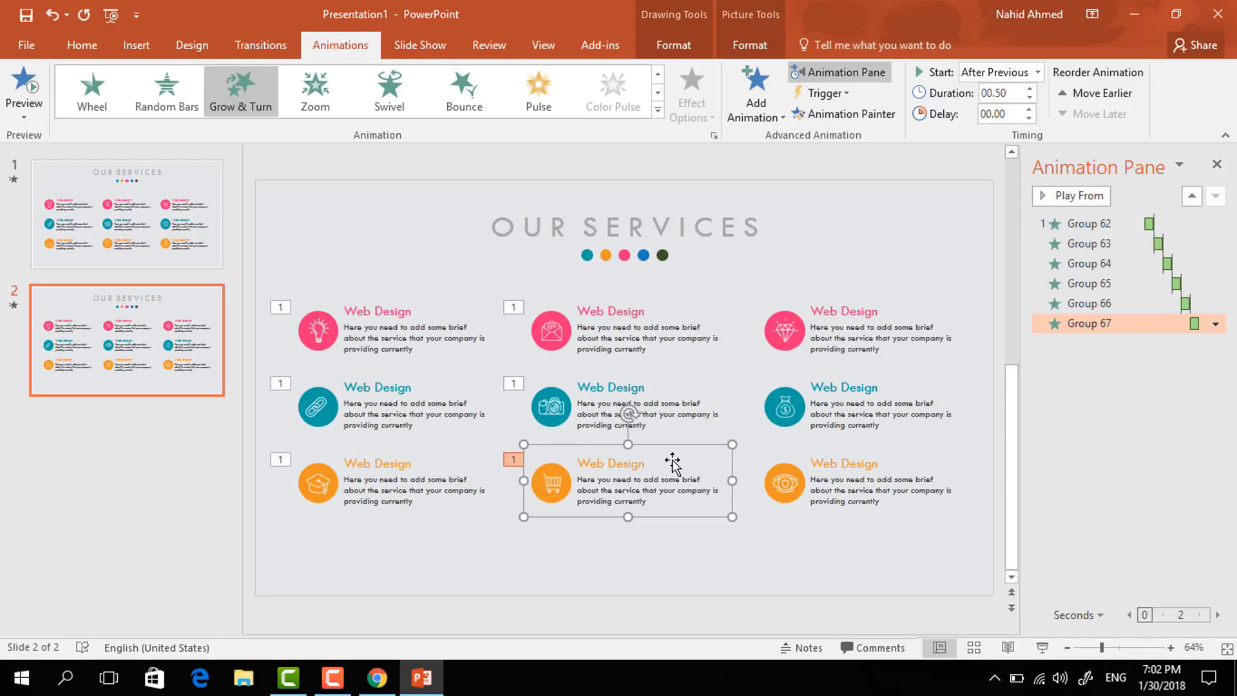
pyautogui.click(873, 116)
pyautogui.click(859, 315)
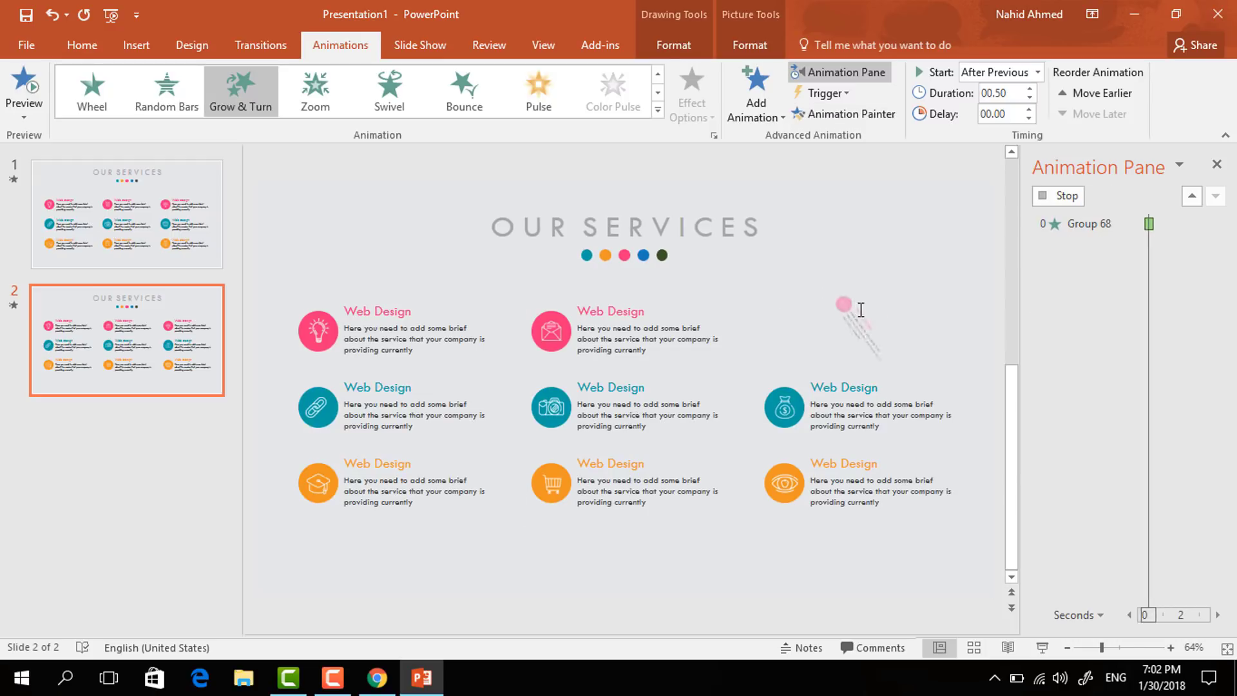
pyautogui.click(854, 116)
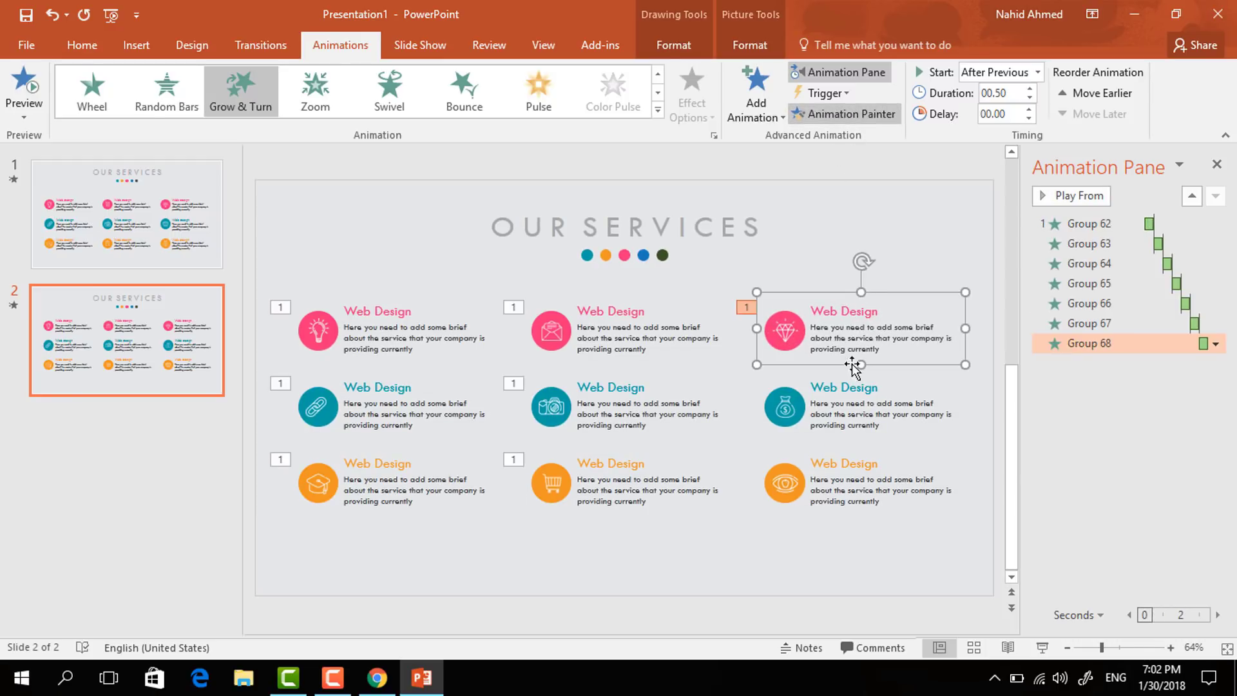
pyautogui.click(845, 387)
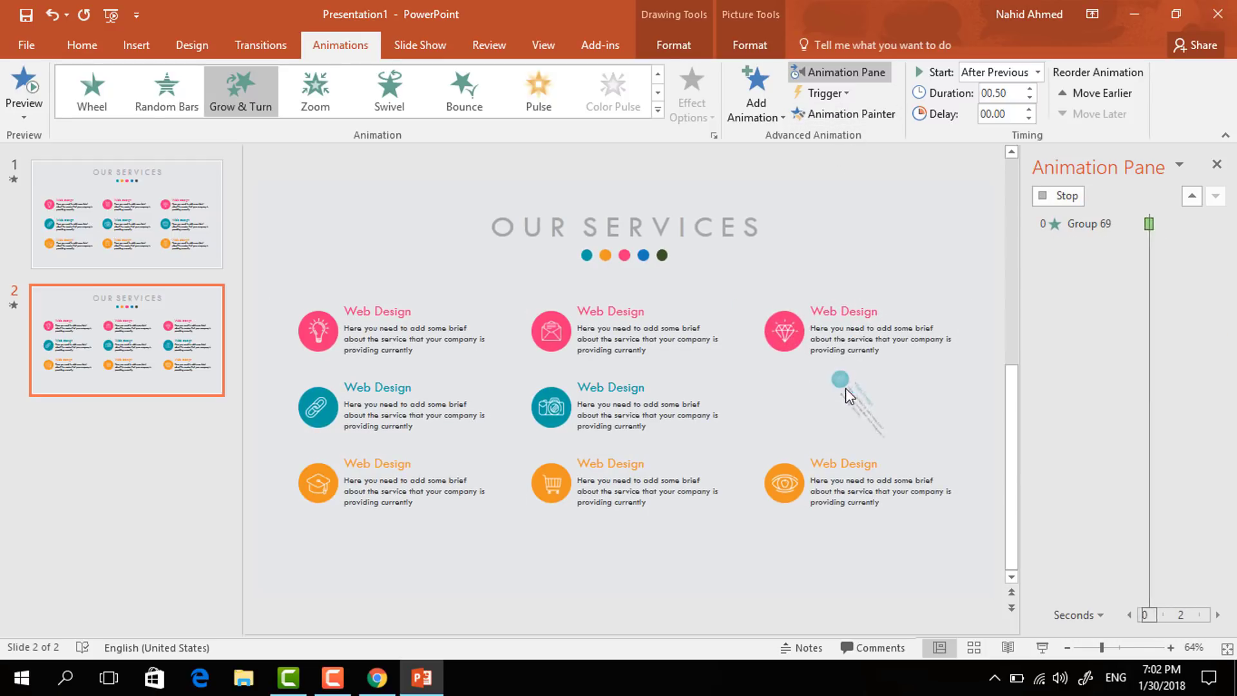
pyautogui.click(862, 108)
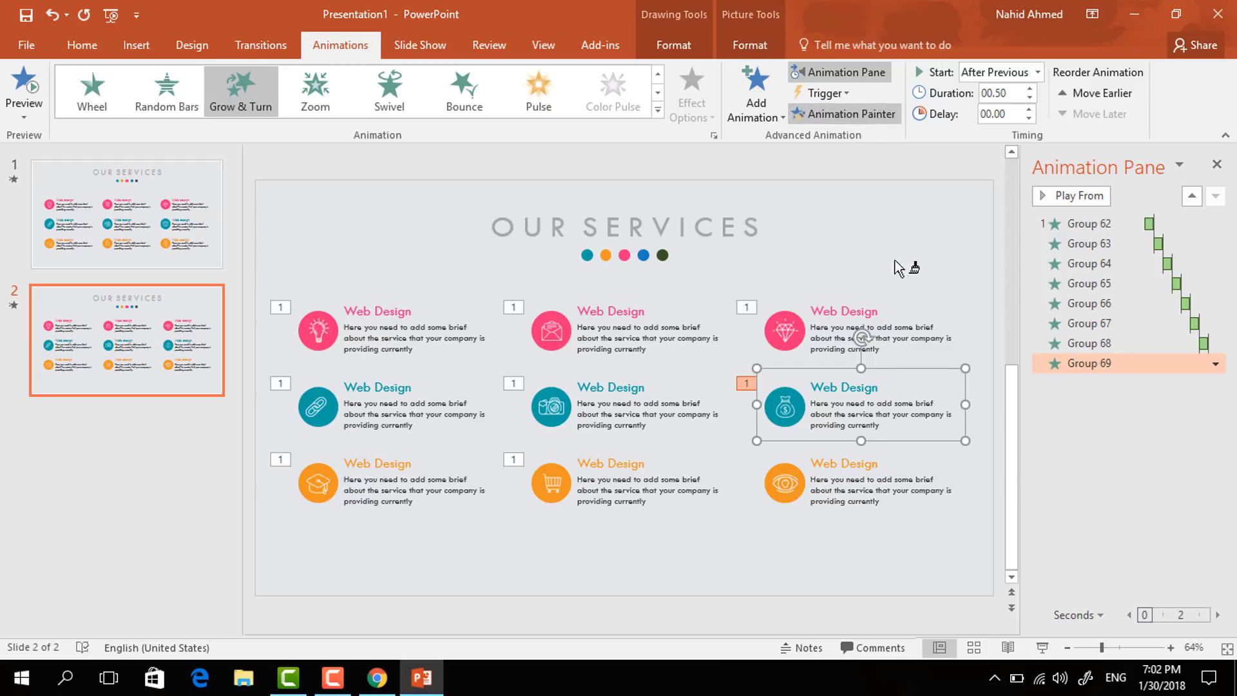
pyautogui.click(853, 466)
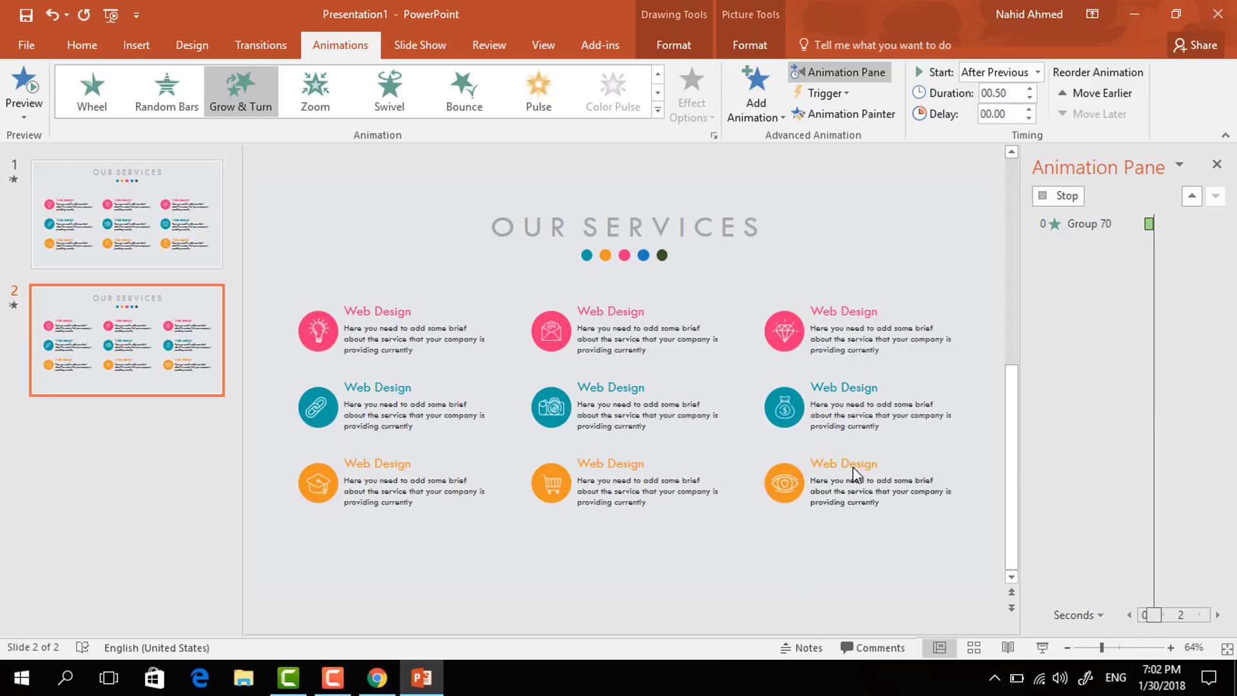
pyautogui.click(923, 257)
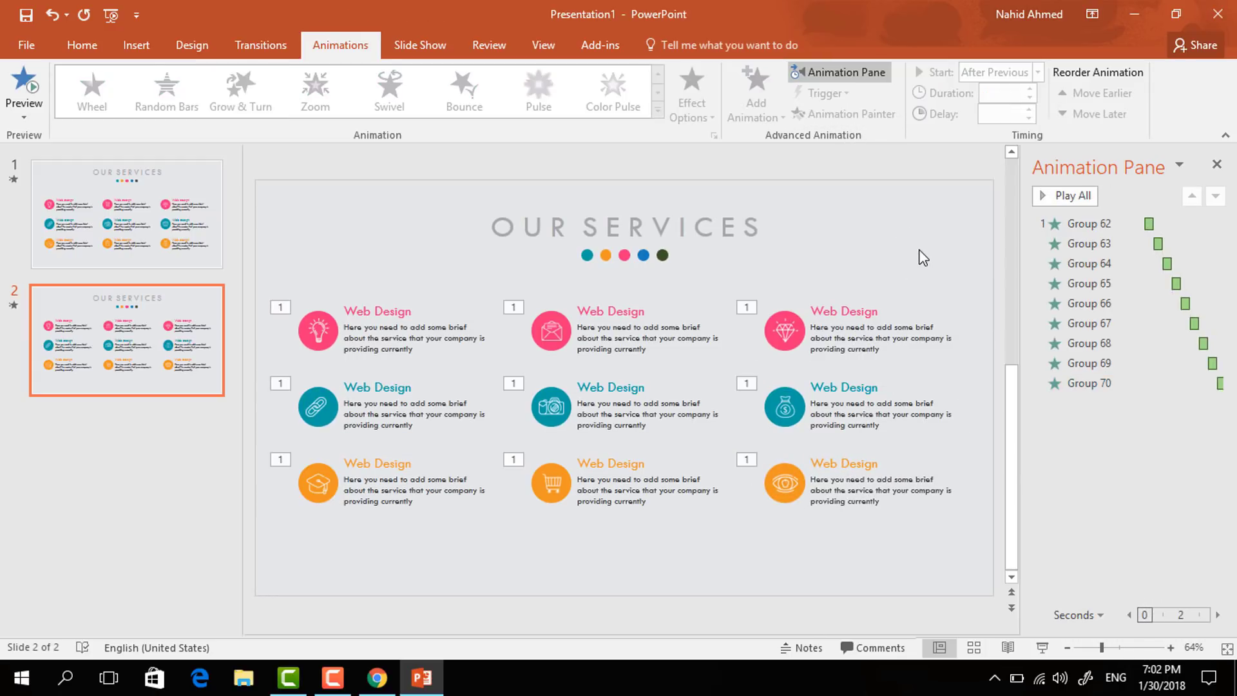
# Close the Animation Pane to show the slide's nine animated service blocks larger
pyautogui.click(1216, 164)
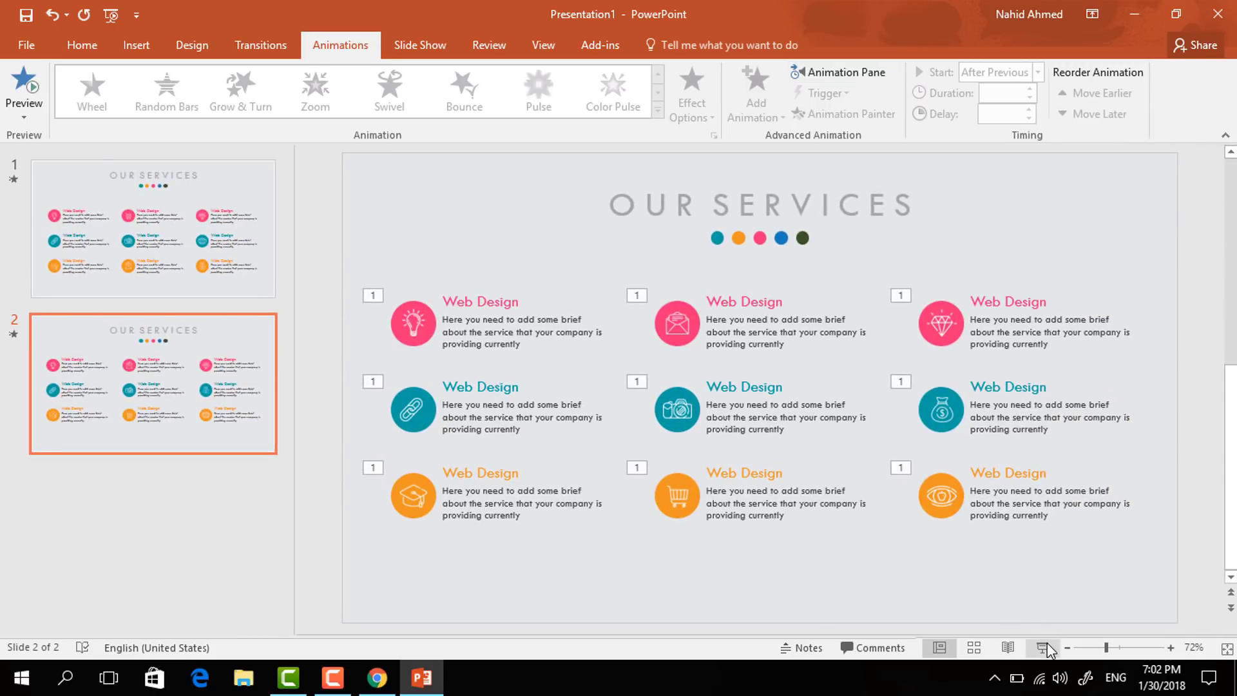